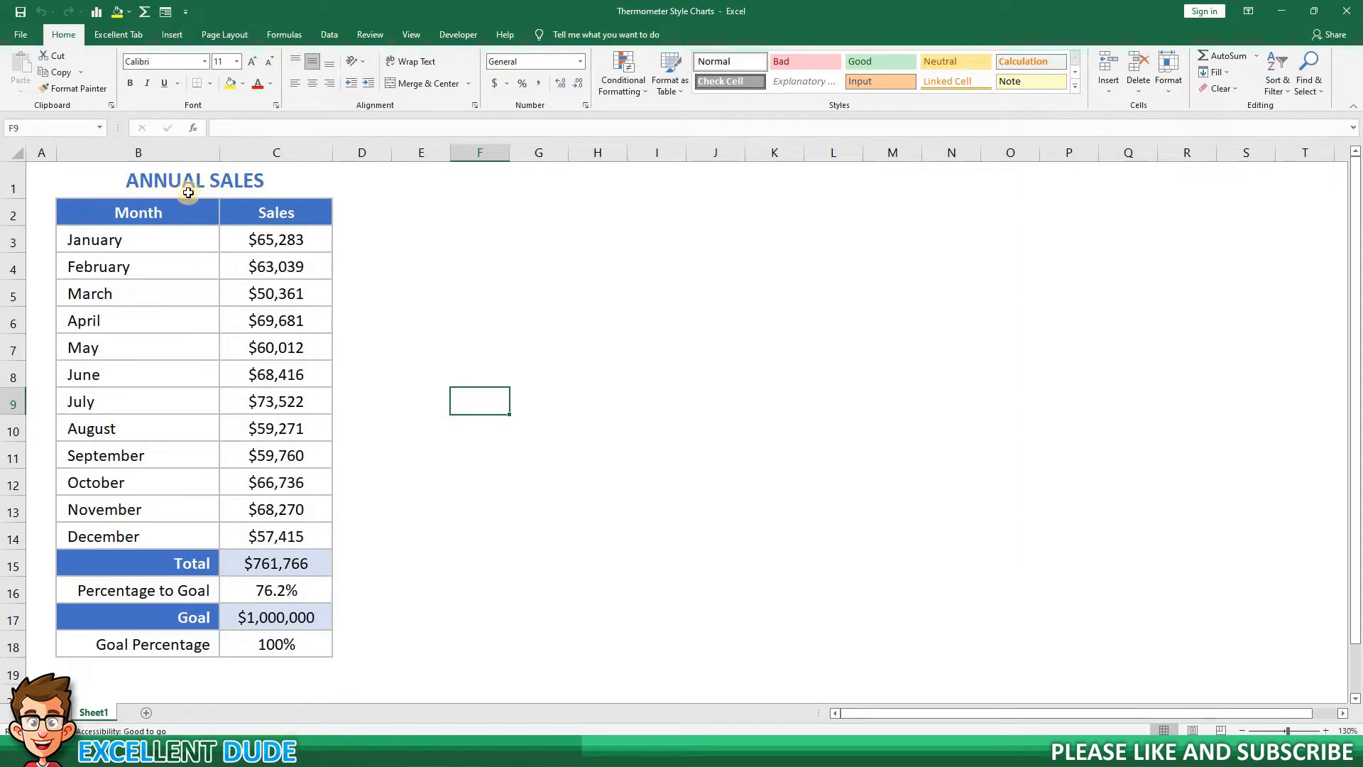
# Examine the monthly rows and the Total, Percentage to Goal and Goal cells in the annual sales table.
pyautogui.moveTo(147, 239); pyautogui.dragTo(153, 536)
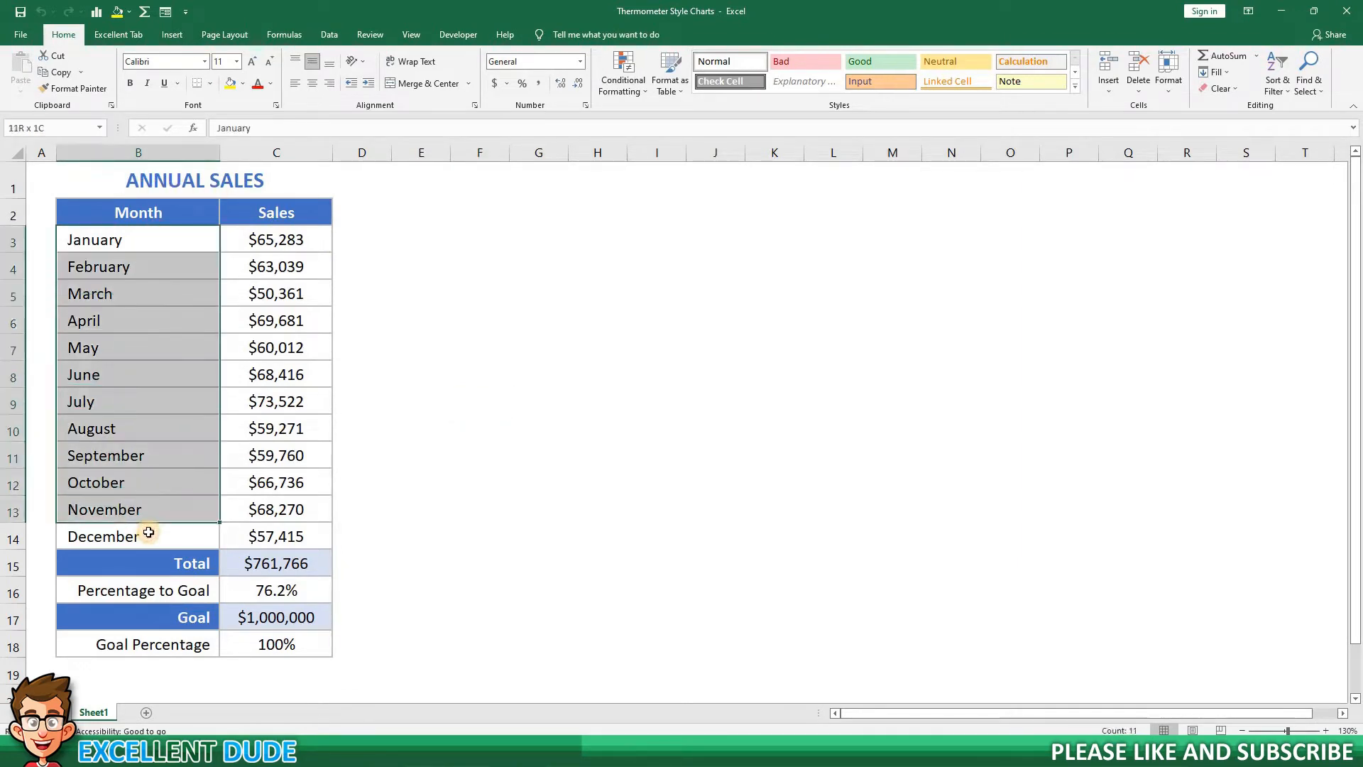
pyautogui.click(276, 563)
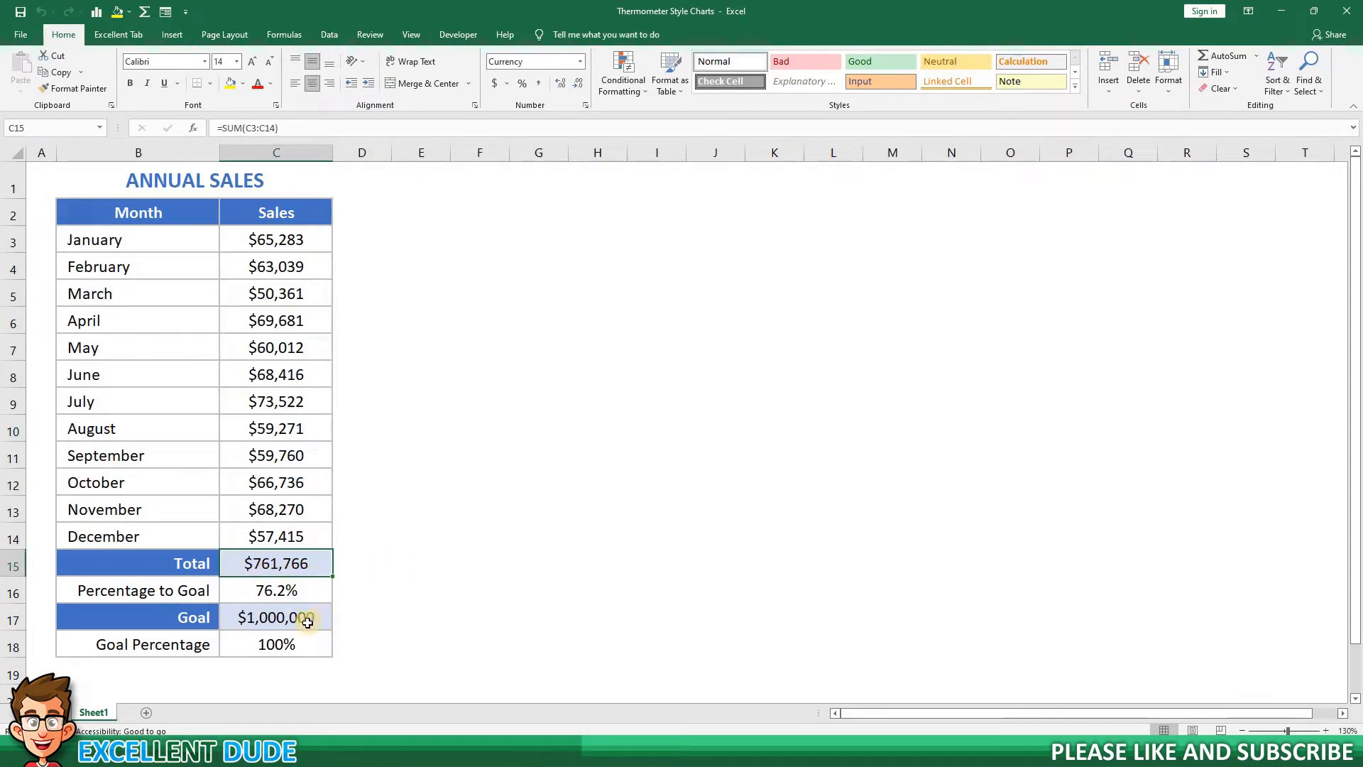
pyautogui.press('Down')
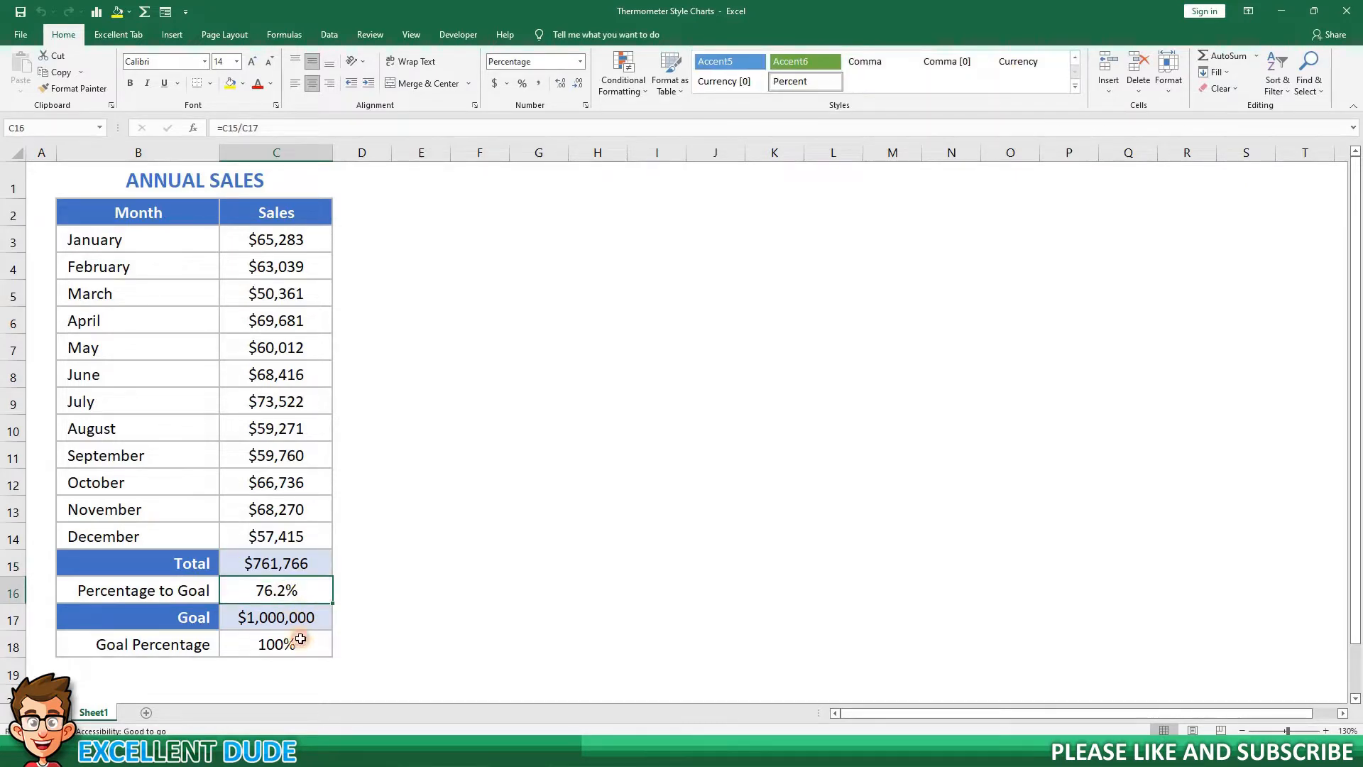
pyautogui.press('Down')
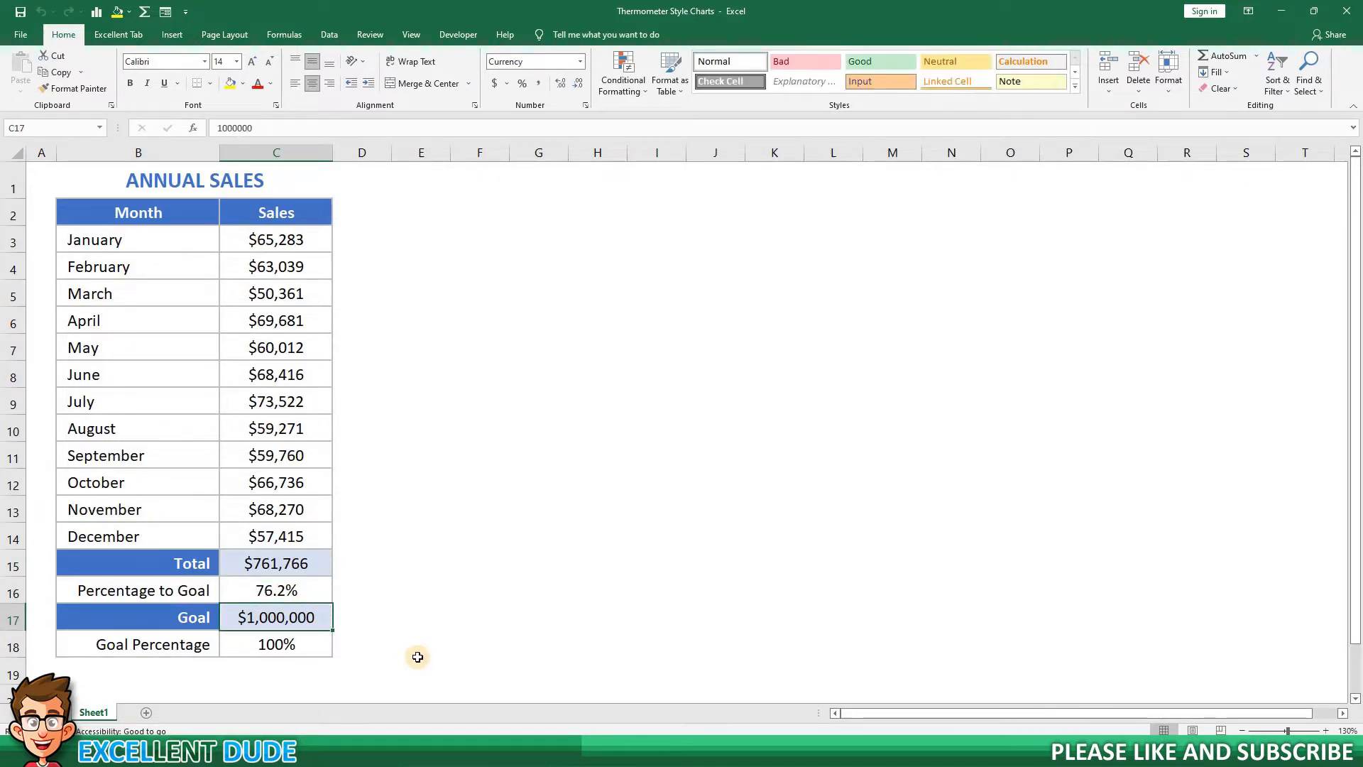
pyautogui.click(408, 620)
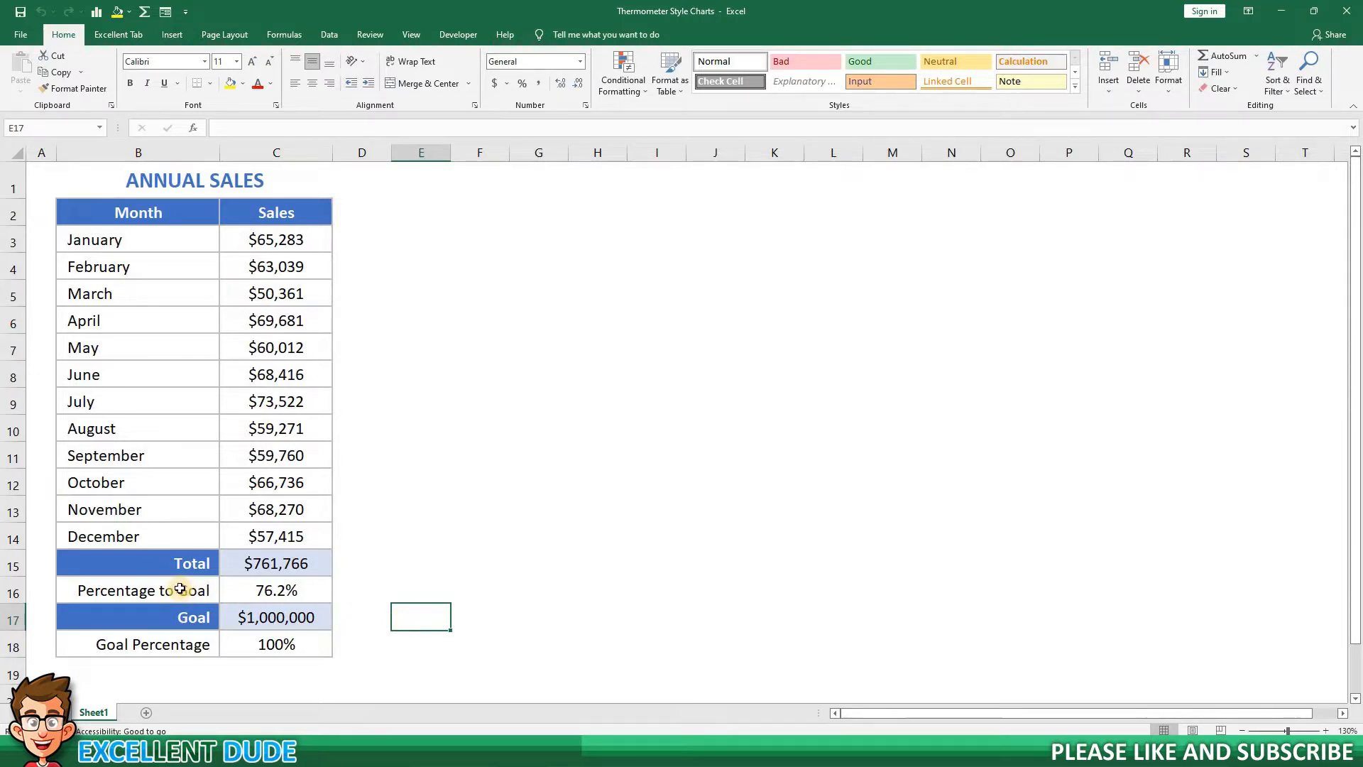
# Insert a 2-D clustered column chart from the Percentage to Goal and Goal Percentage rows, B16:C16 and B18:C18.
pyautogui.moveTo(180, 588); pyautogui.dragTo(252, 589)
pyautogui.keyDown('ctrl'); pyautogui.click(137, 646); pyautogui.keyUp('ctrl')
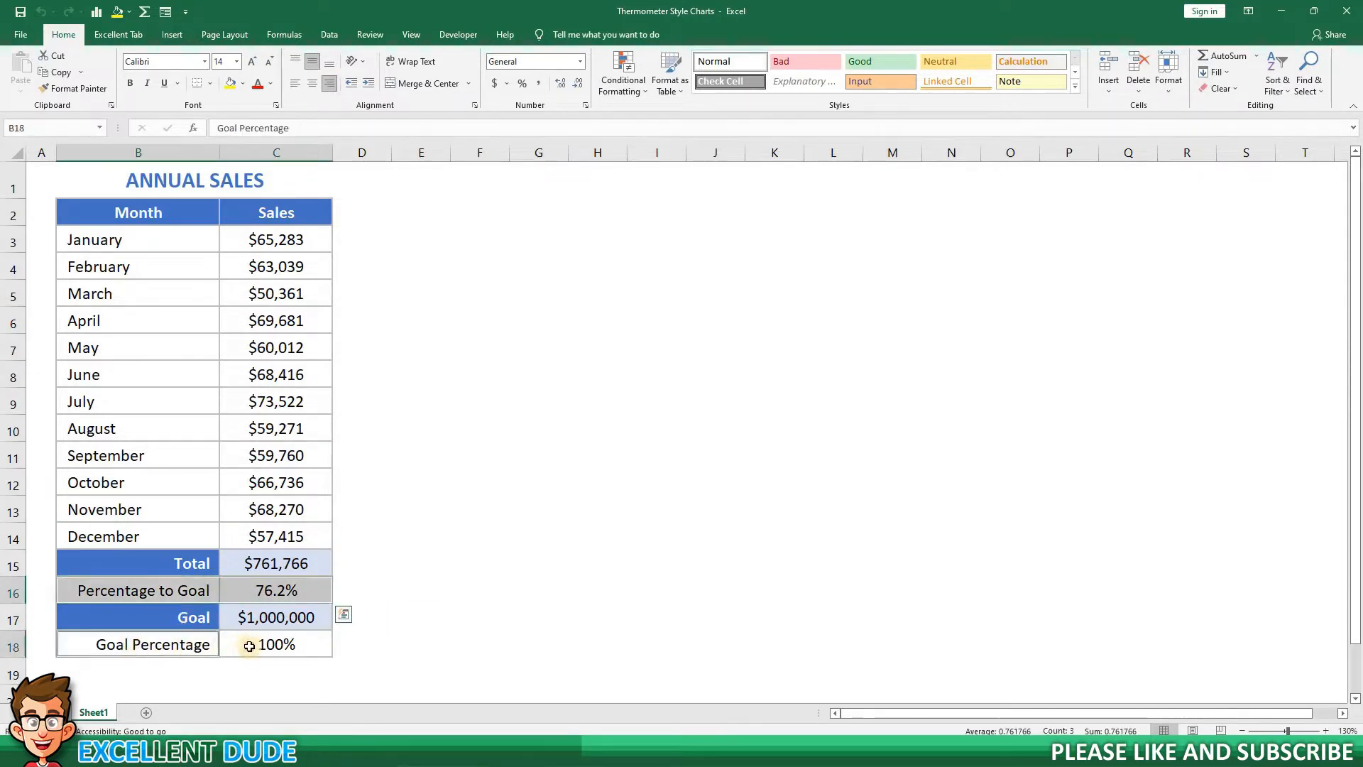
pyautogui.keyDown('ctrl'); pyautogui.click(249, 646); pyautogui.keyUp('ctrl')
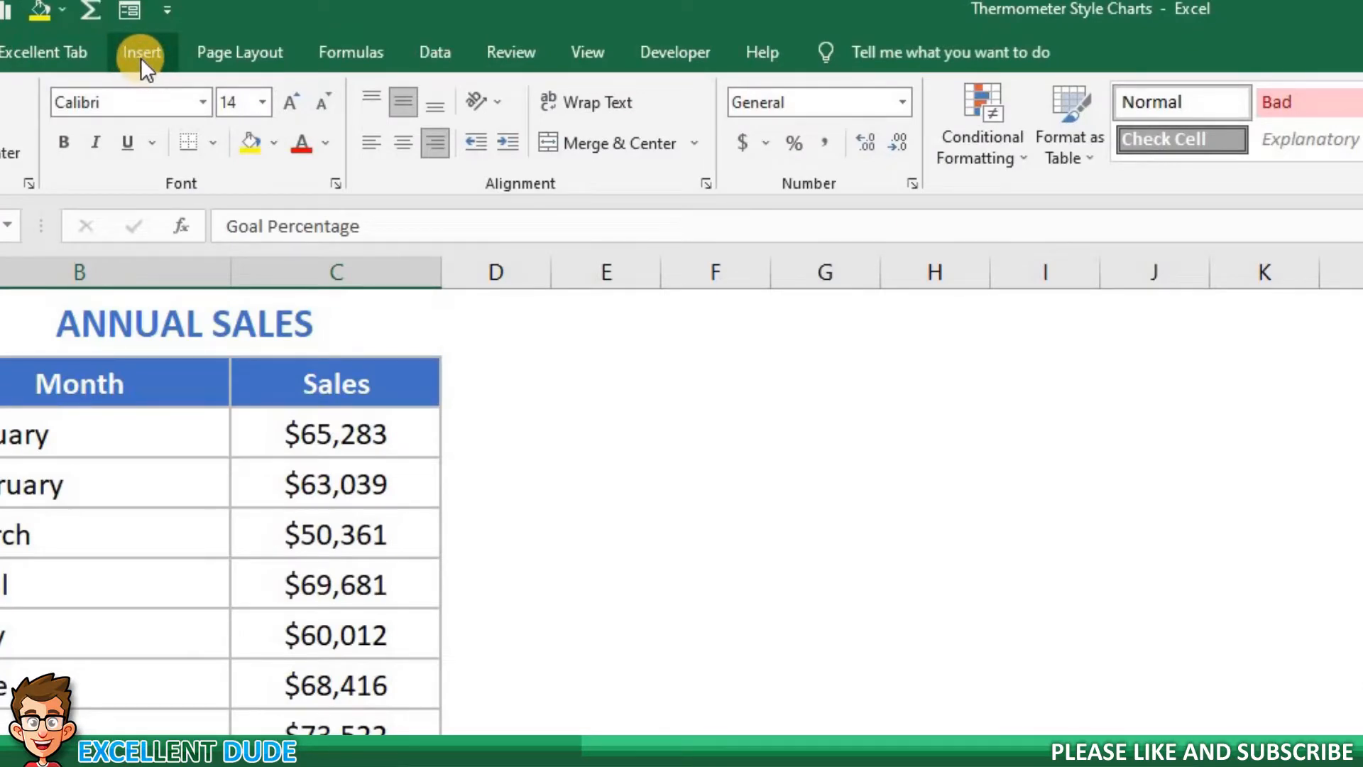
pyautogui.click(141, 58)
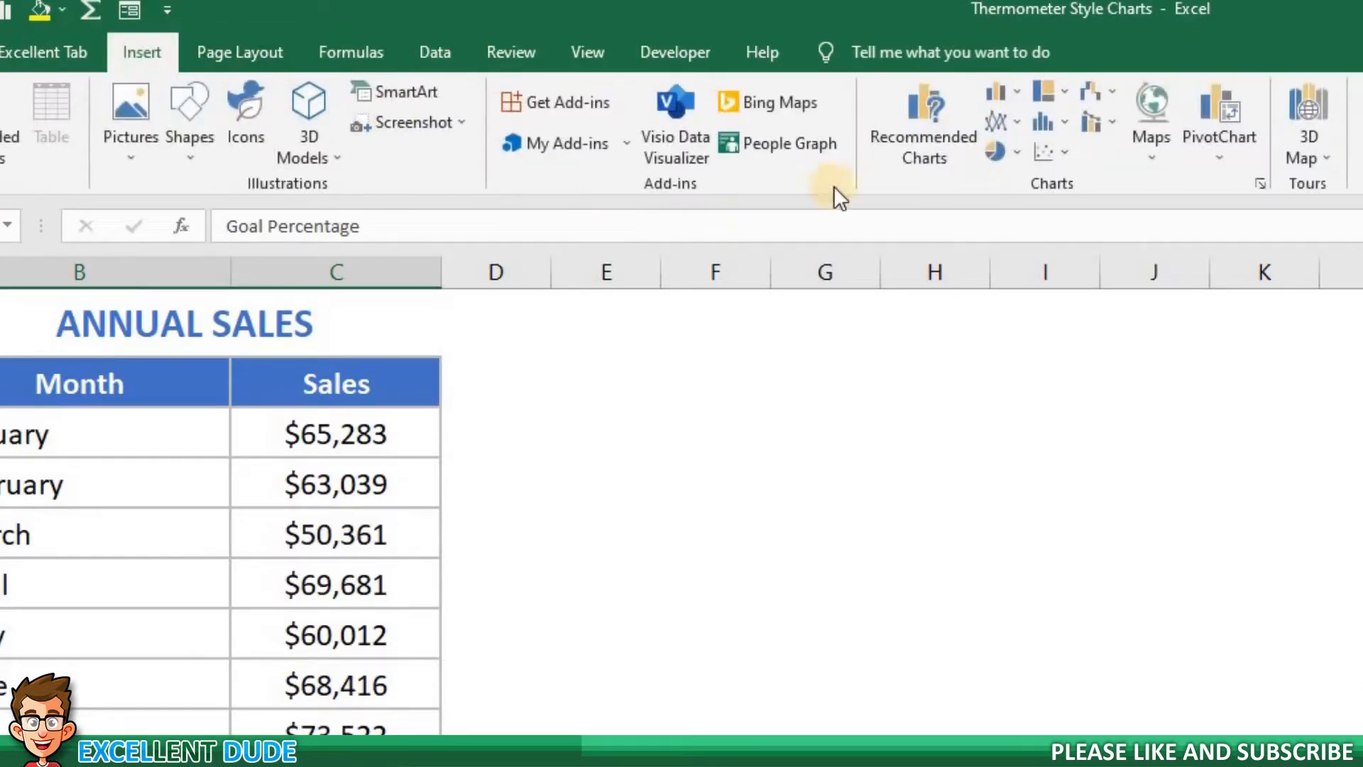
pyautogui.click(1016, 91)
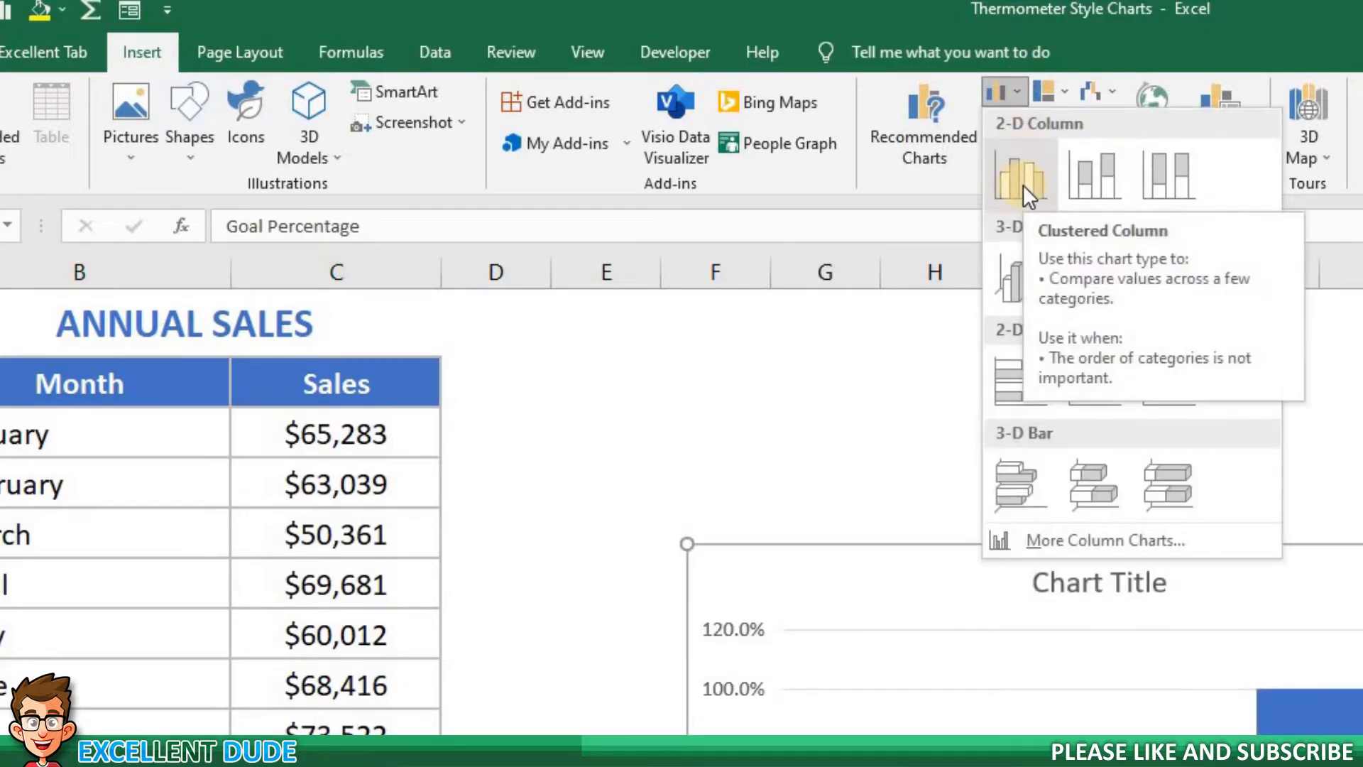
pyautogui.click(1023, 184)
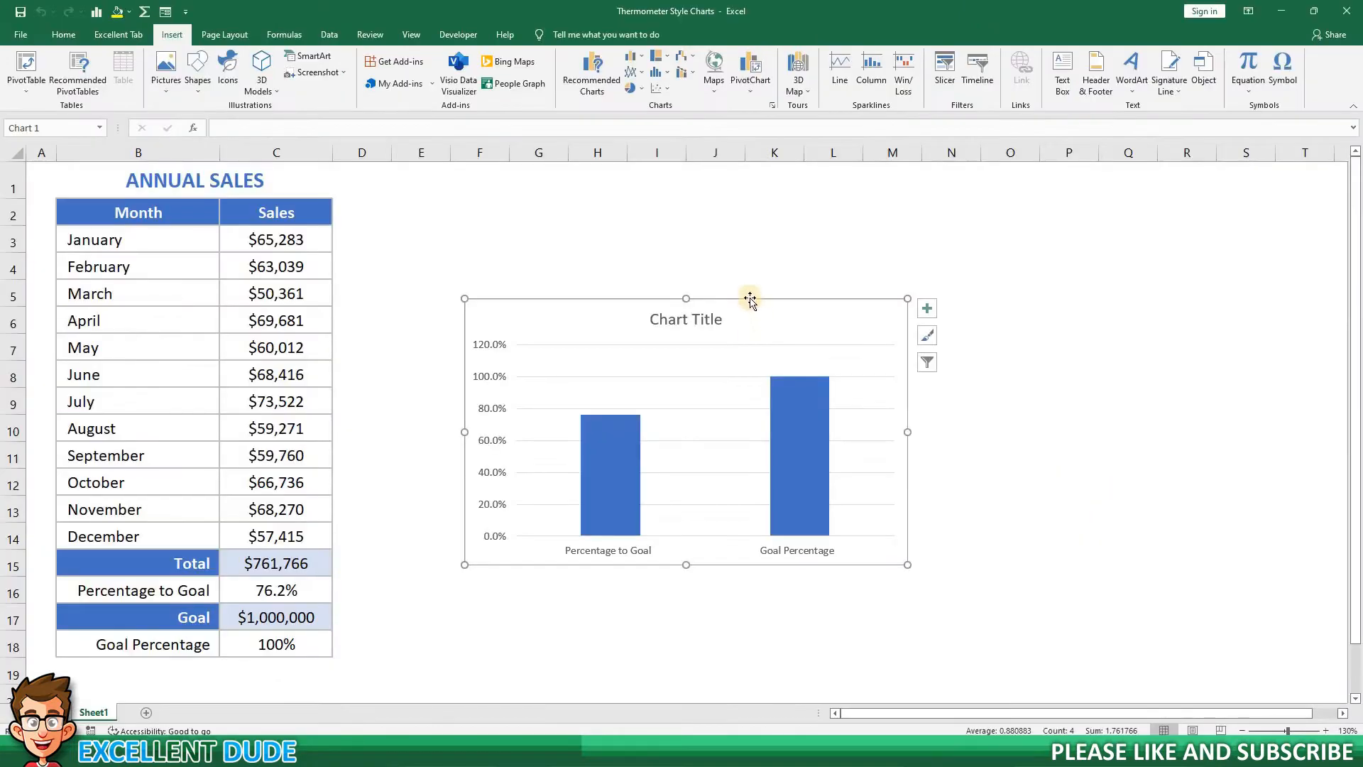
# Move the chart closer to the sales table and switch its rows and columns so each percentage is a separate series.
pyautogui.moveTo(1218, 538); pyautogui.dragTo(1091, 449)
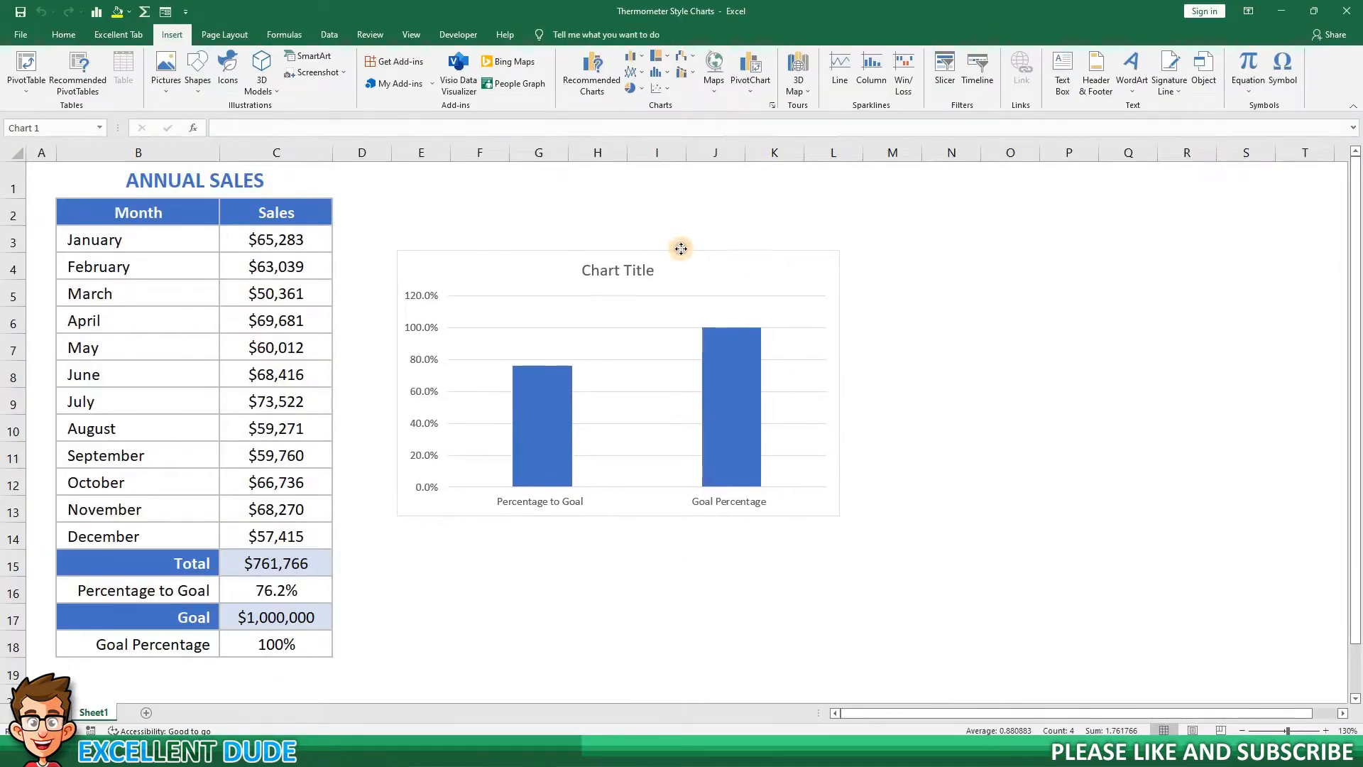
pyautogui.click(793, 460)
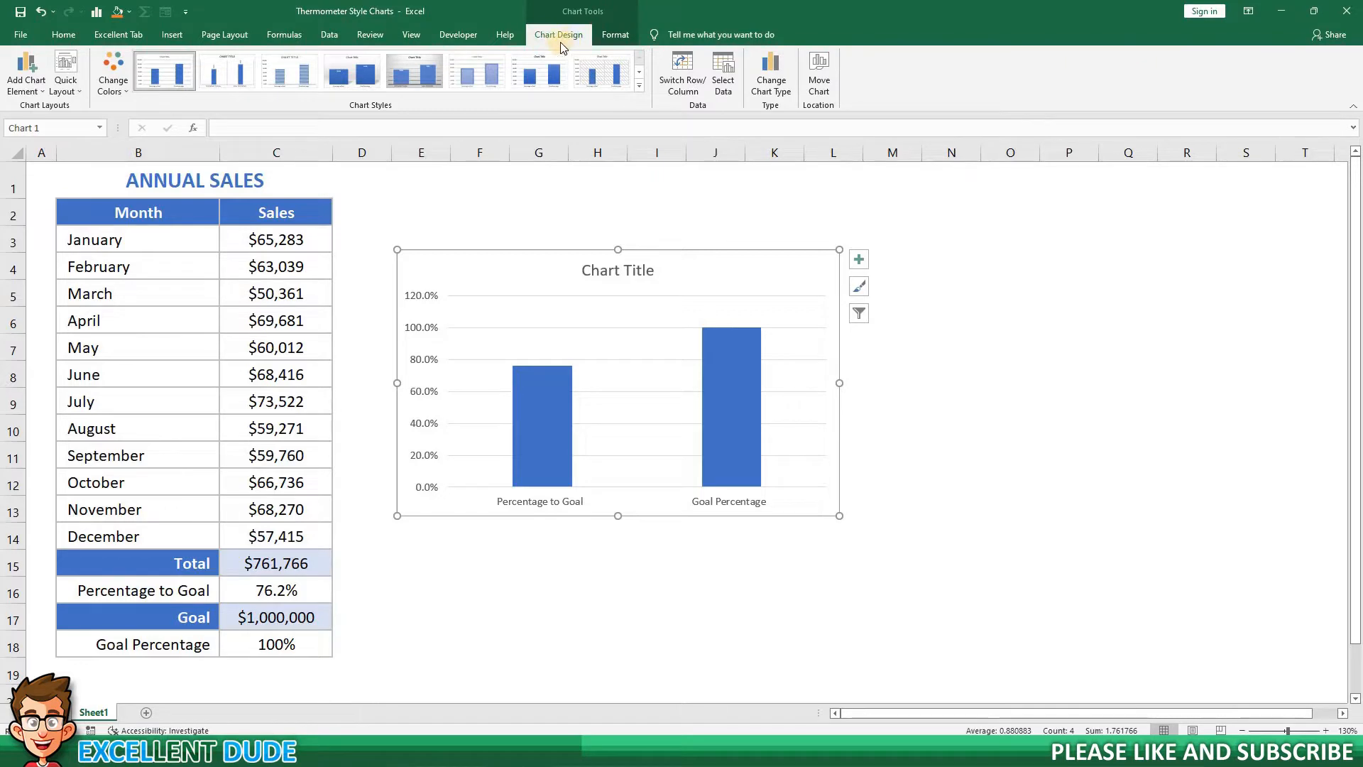
pyautogui.click(688, 88)
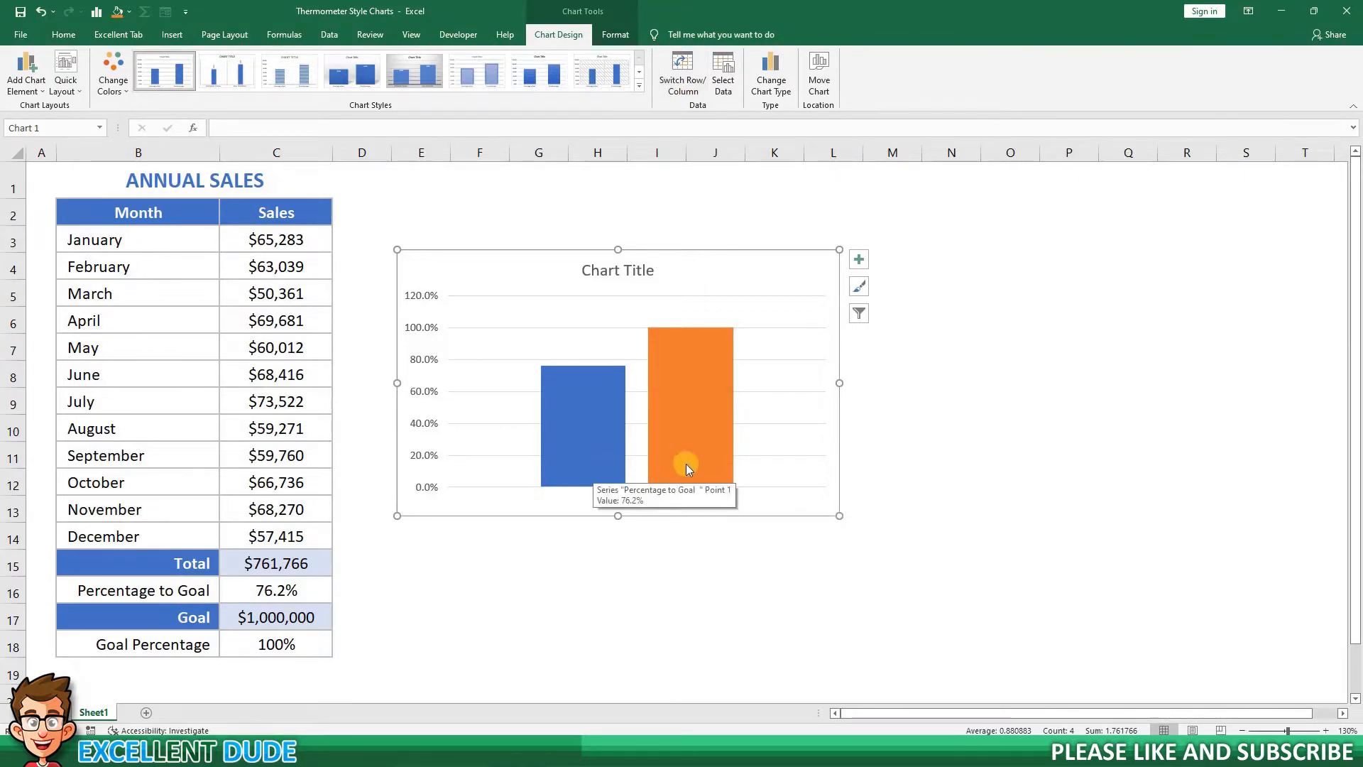
# Plot the orange Goal Percentage series on the secondary axis.
pyautogui.moveTo(691, 463)
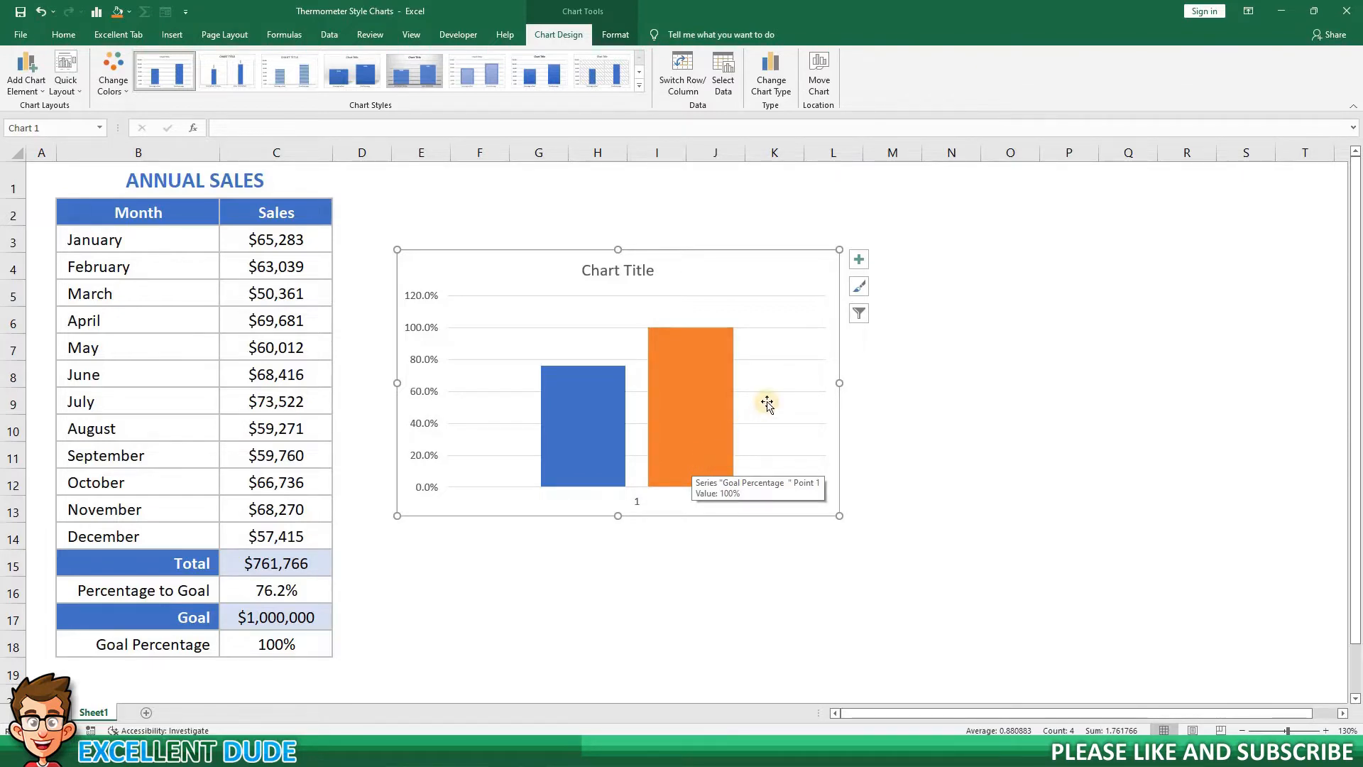
pyautogui.click(700, 396)
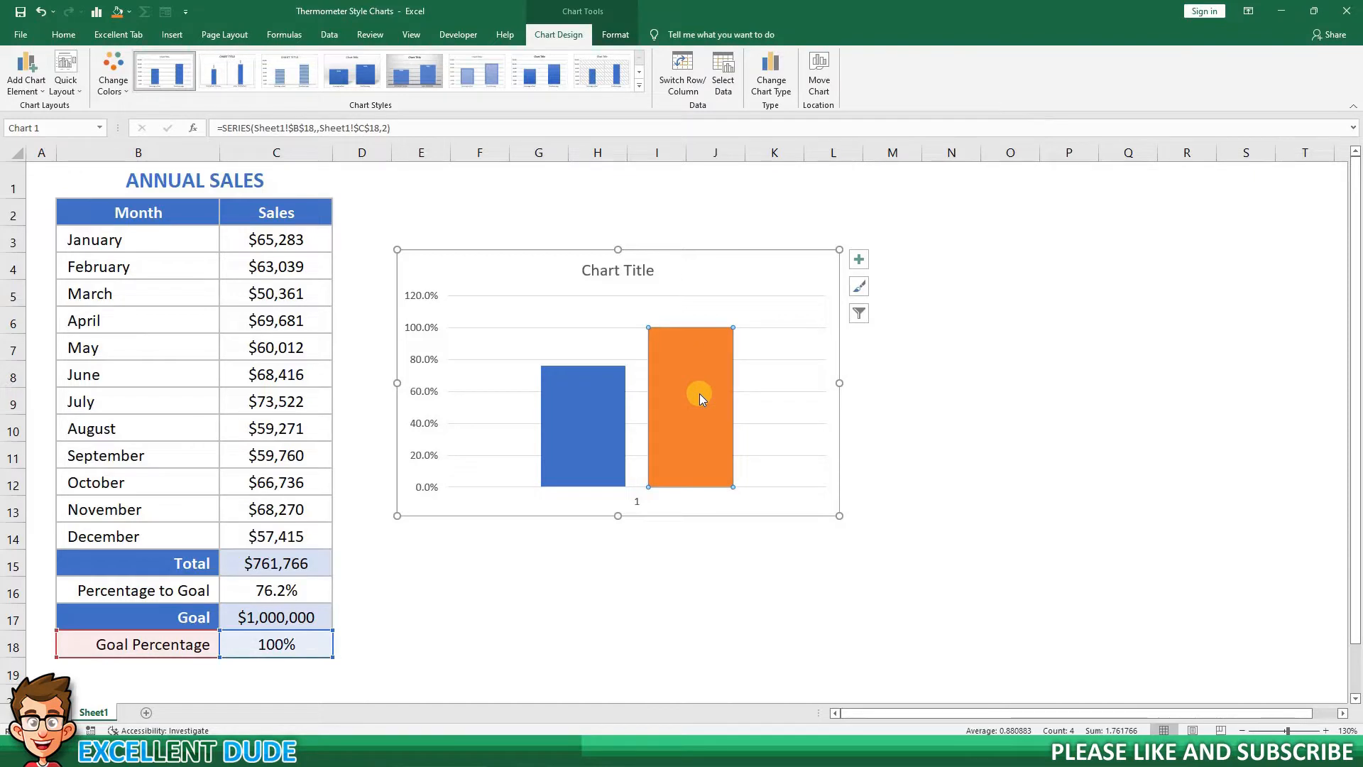
pyautogui.rightClick(700, 394)
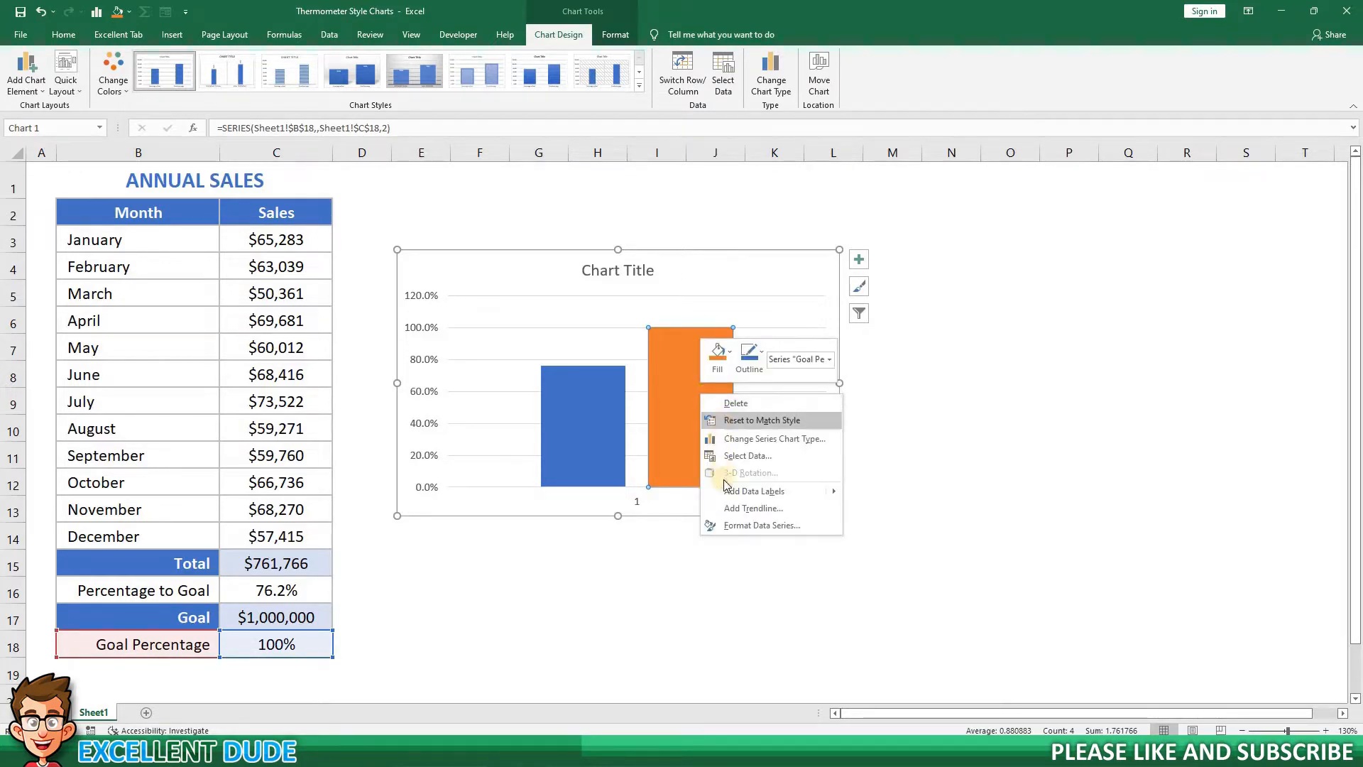
pyautogui.click(763, 526)
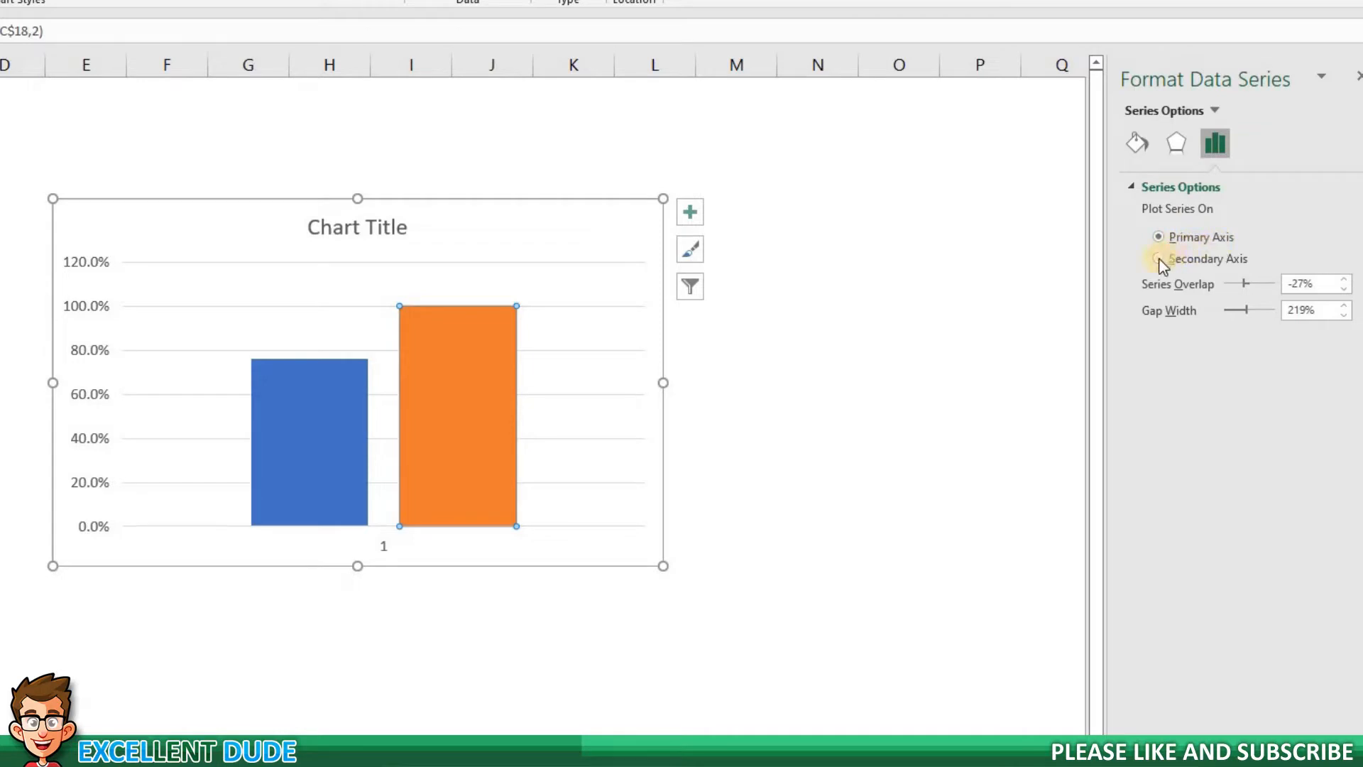
pyautogui.click(1185, 260)
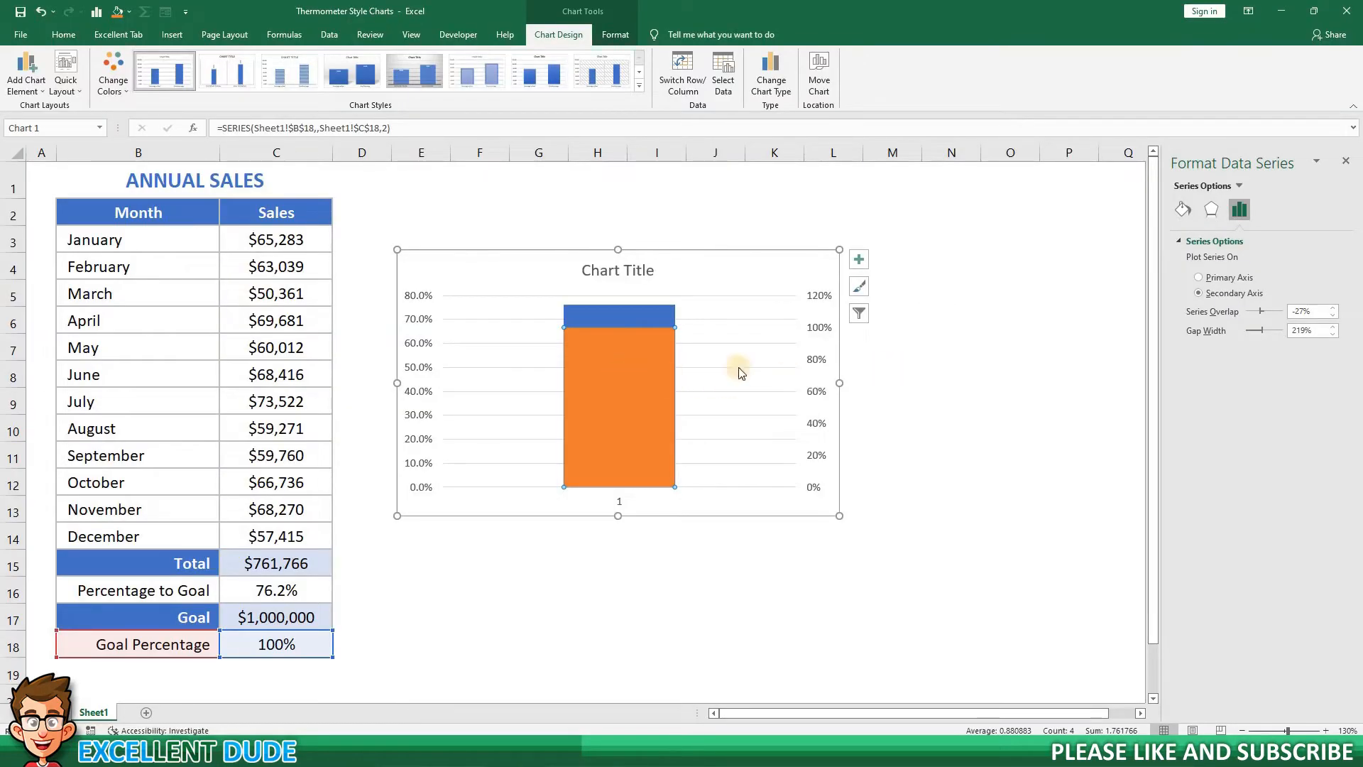
# Fix the primary vertical axis bounds at a minimum of 0 and a maximum of 1.
pyautogui.moveTo(655, 372)
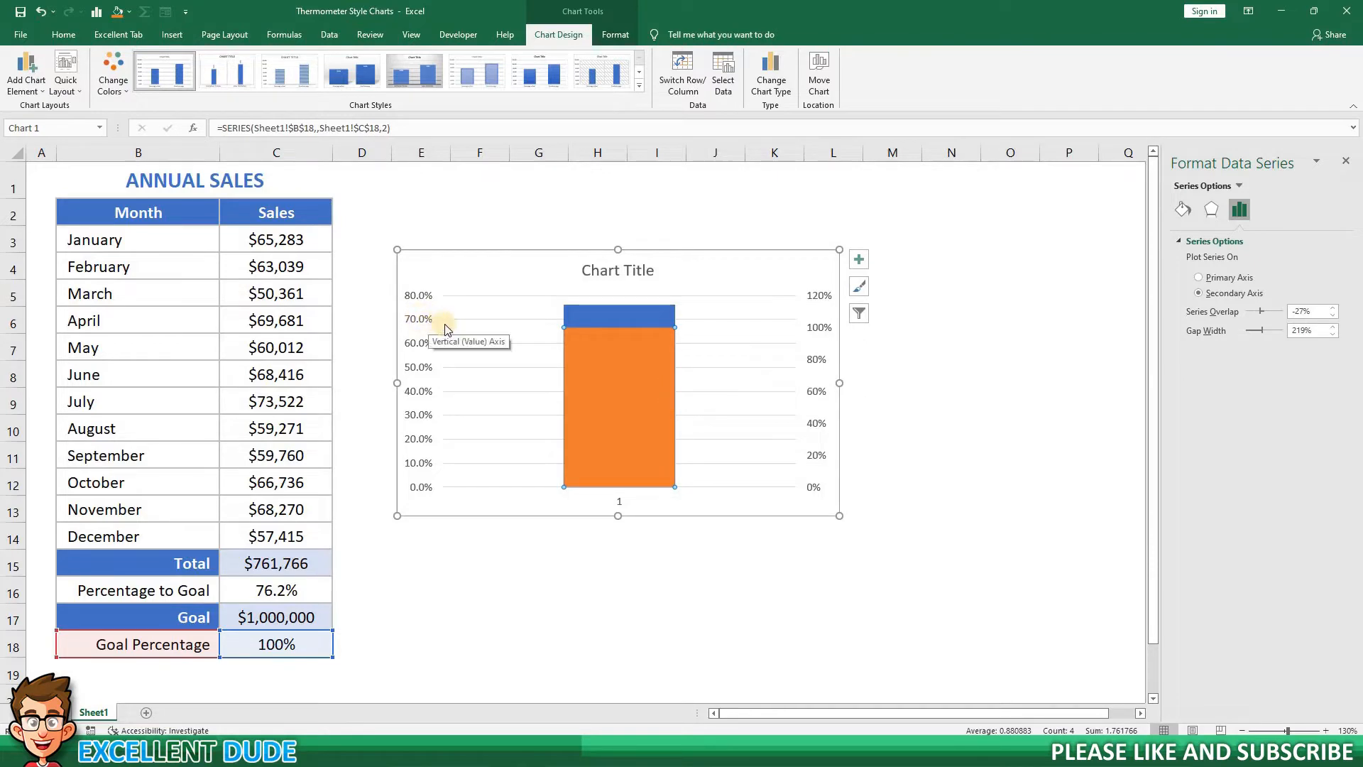
pyautogui.click(419, 322)
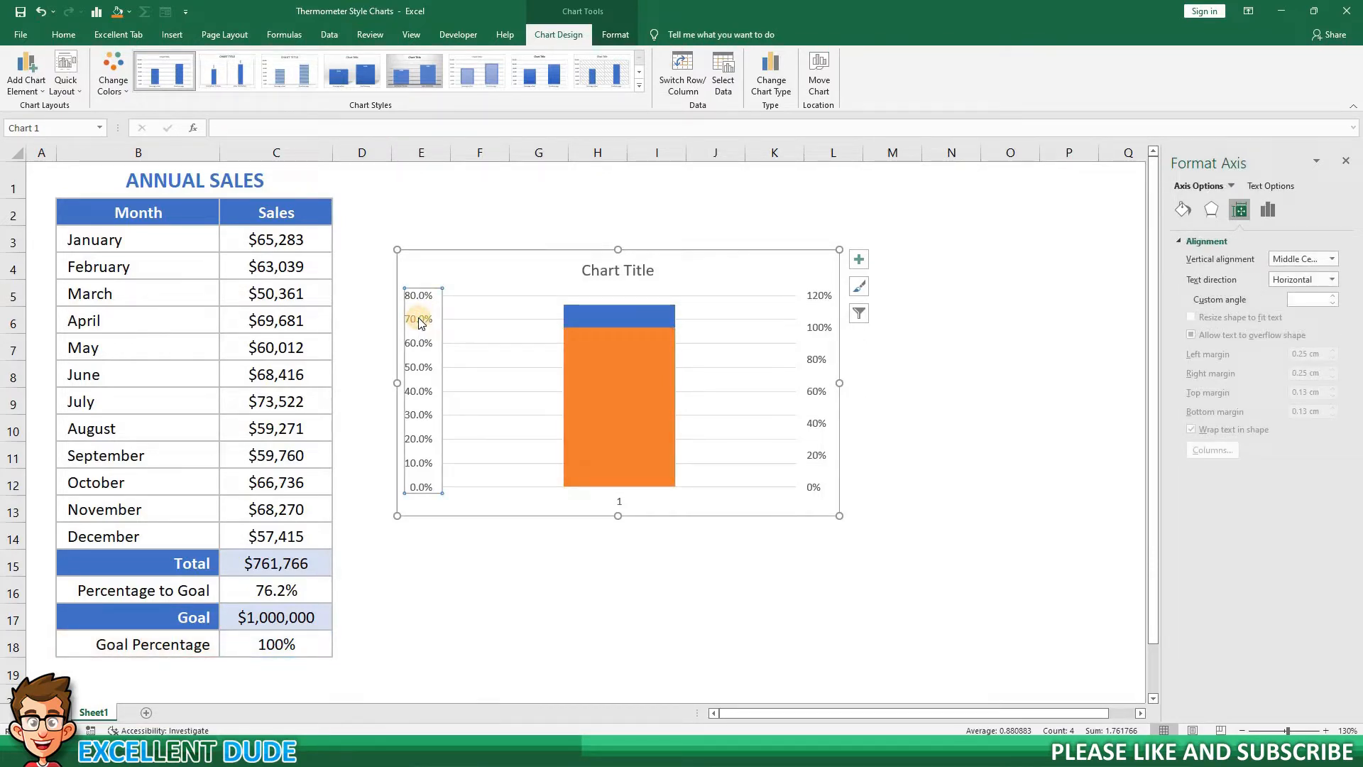
pyautogui.rightClick(420, 321)
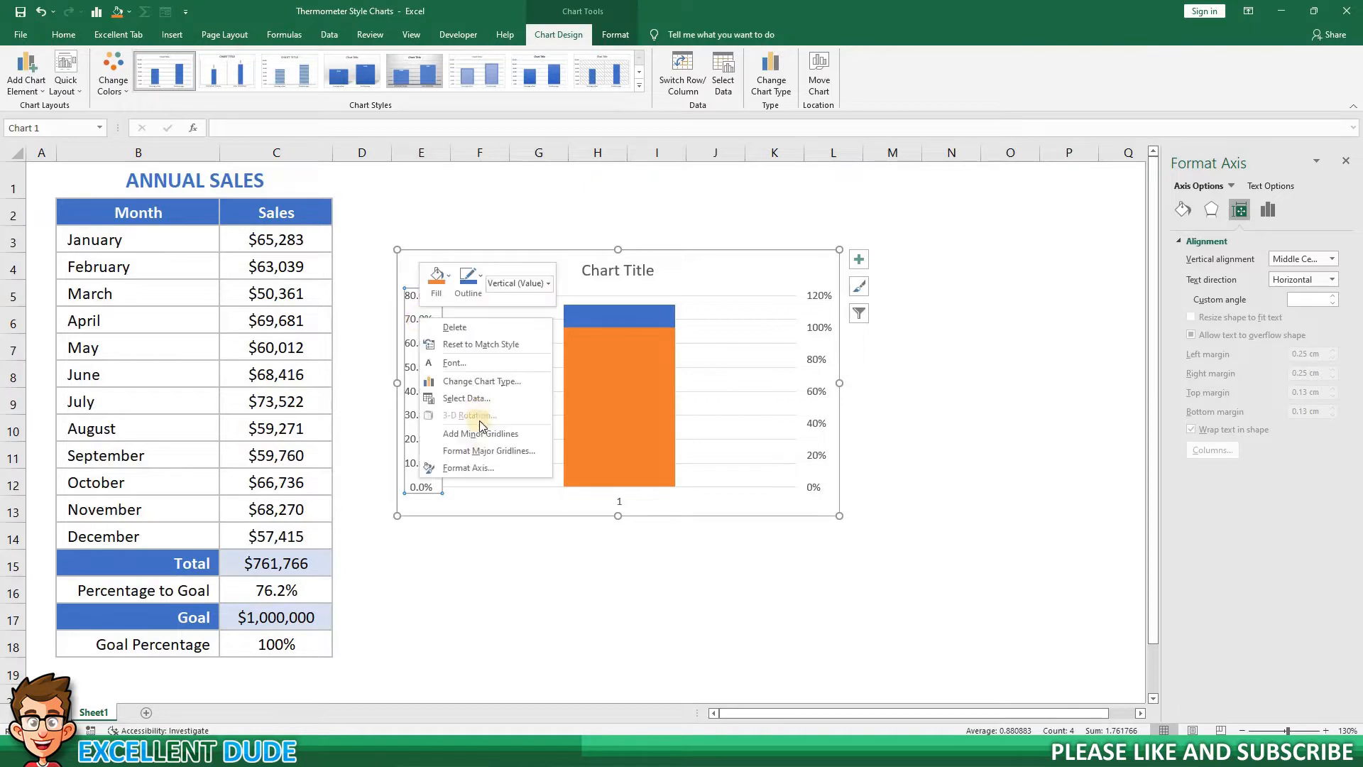
pyautogui.click(484, 469)
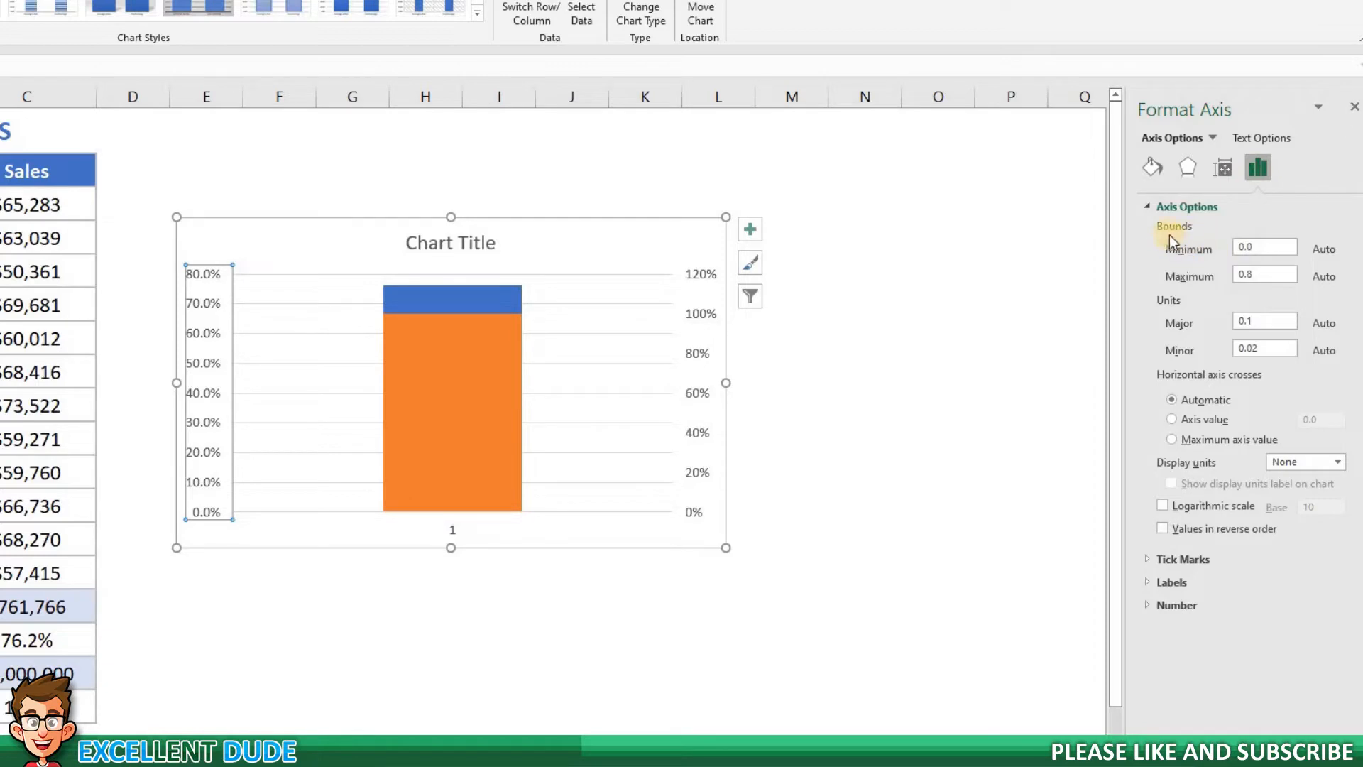
pyautogui.click(1226, 247)
pyautogui.write('0')
pyautogui.press('Return')
pyautogui.click(1265, 276)
pyautogui.doubleClick(1232, 274)
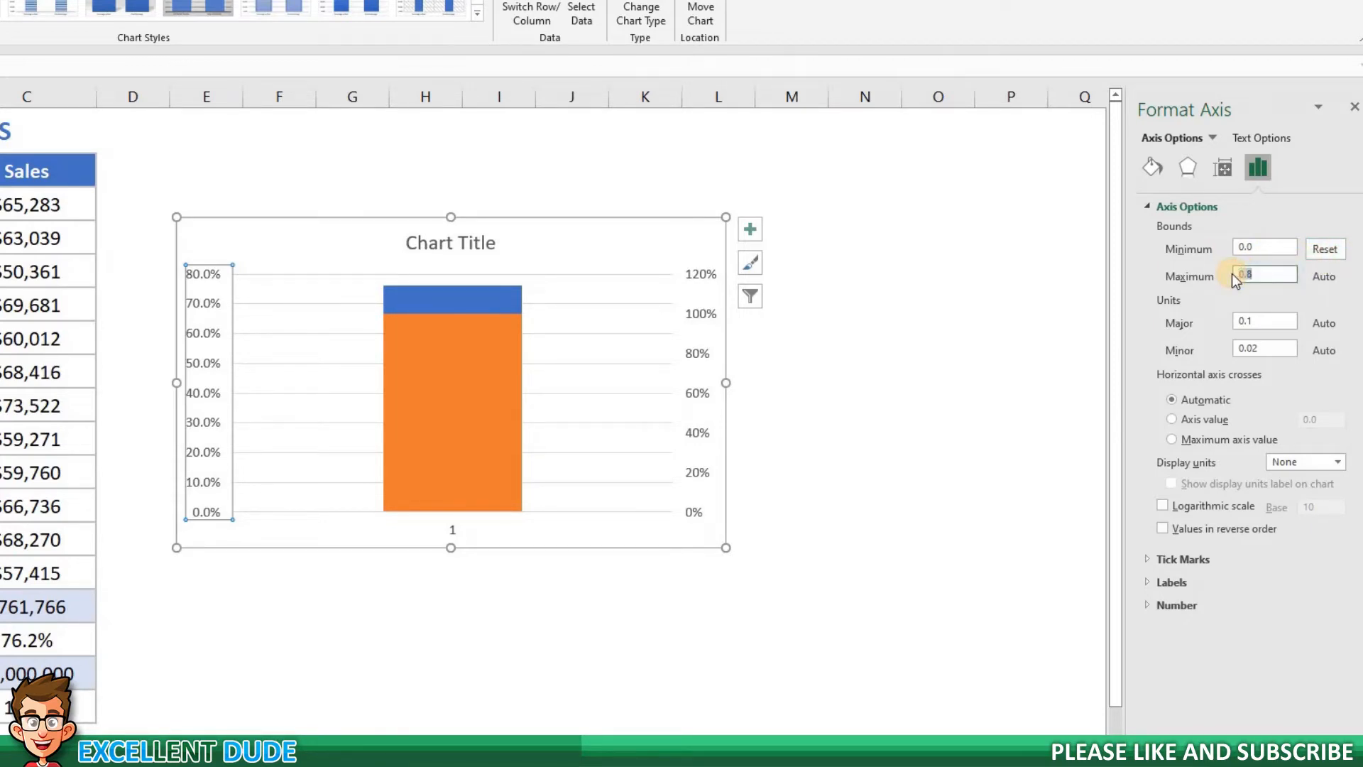
pyautogui.write('1')
pyautogui.press('Return')
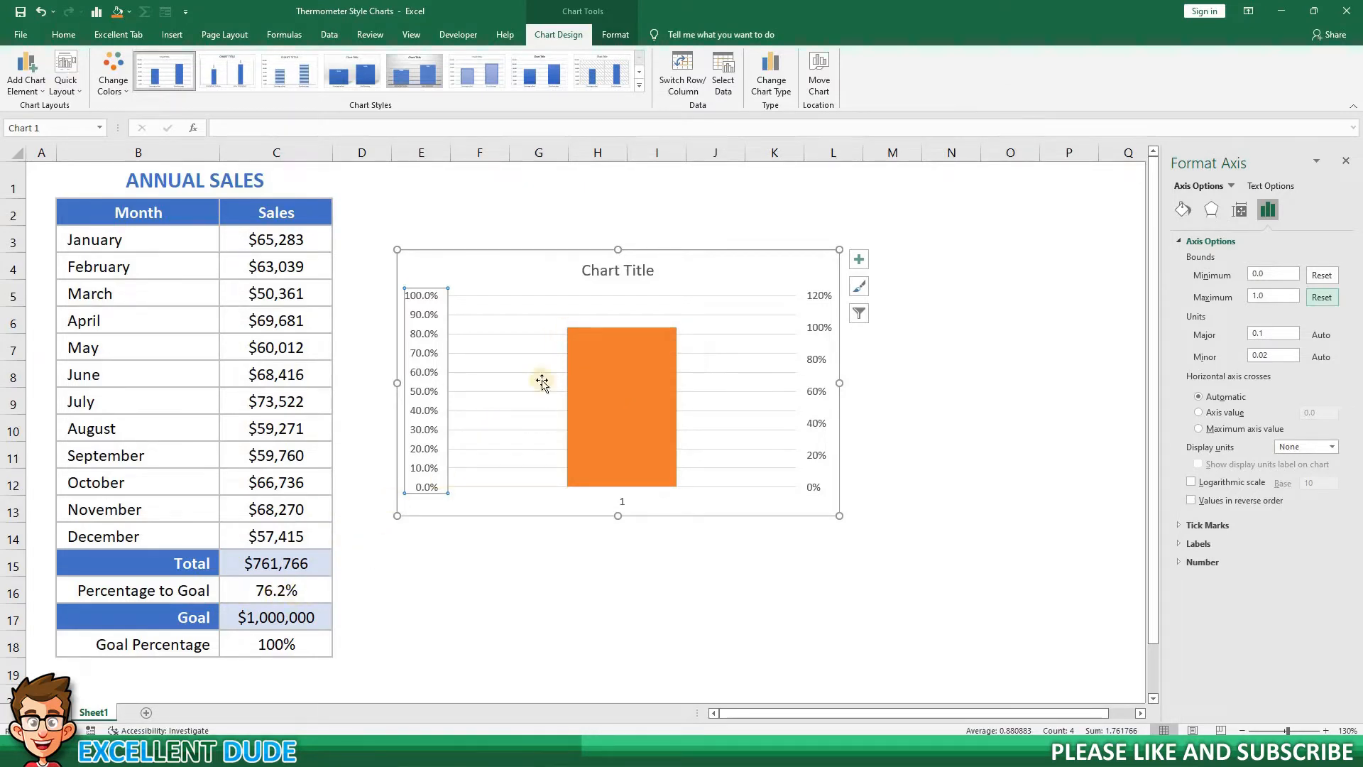
# Delete the secondary vertical axis from the chart.
pyautogui.moveTo(582, 340)
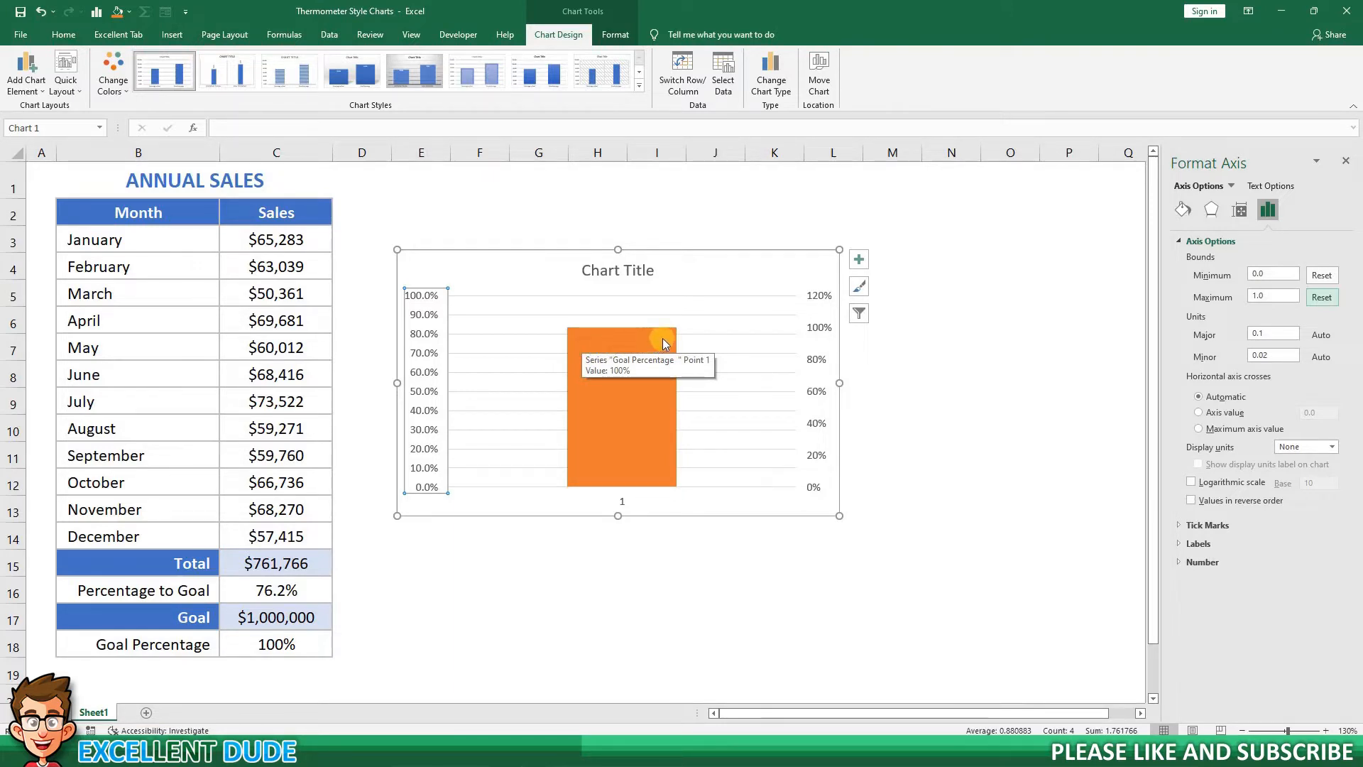
pyautogui.click(816, 302)
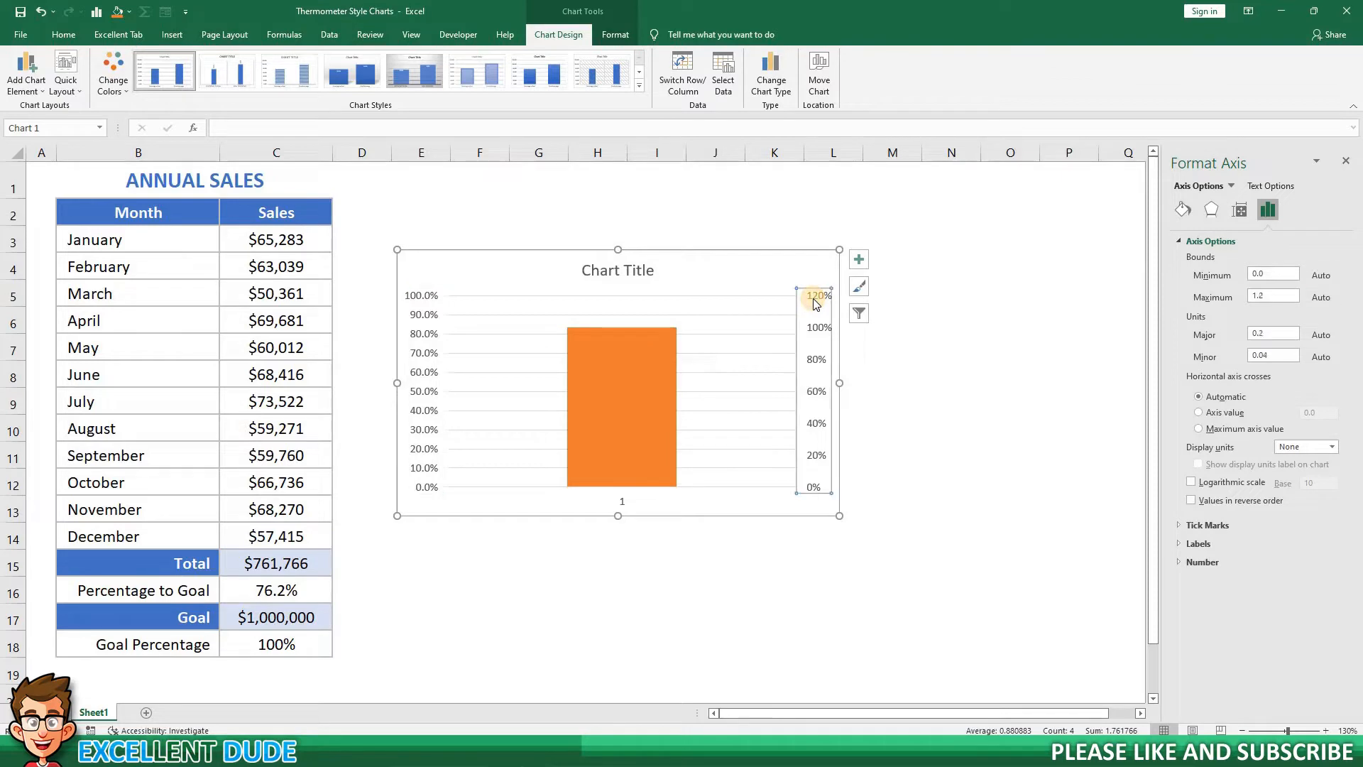
pyautogui.press('Delete')
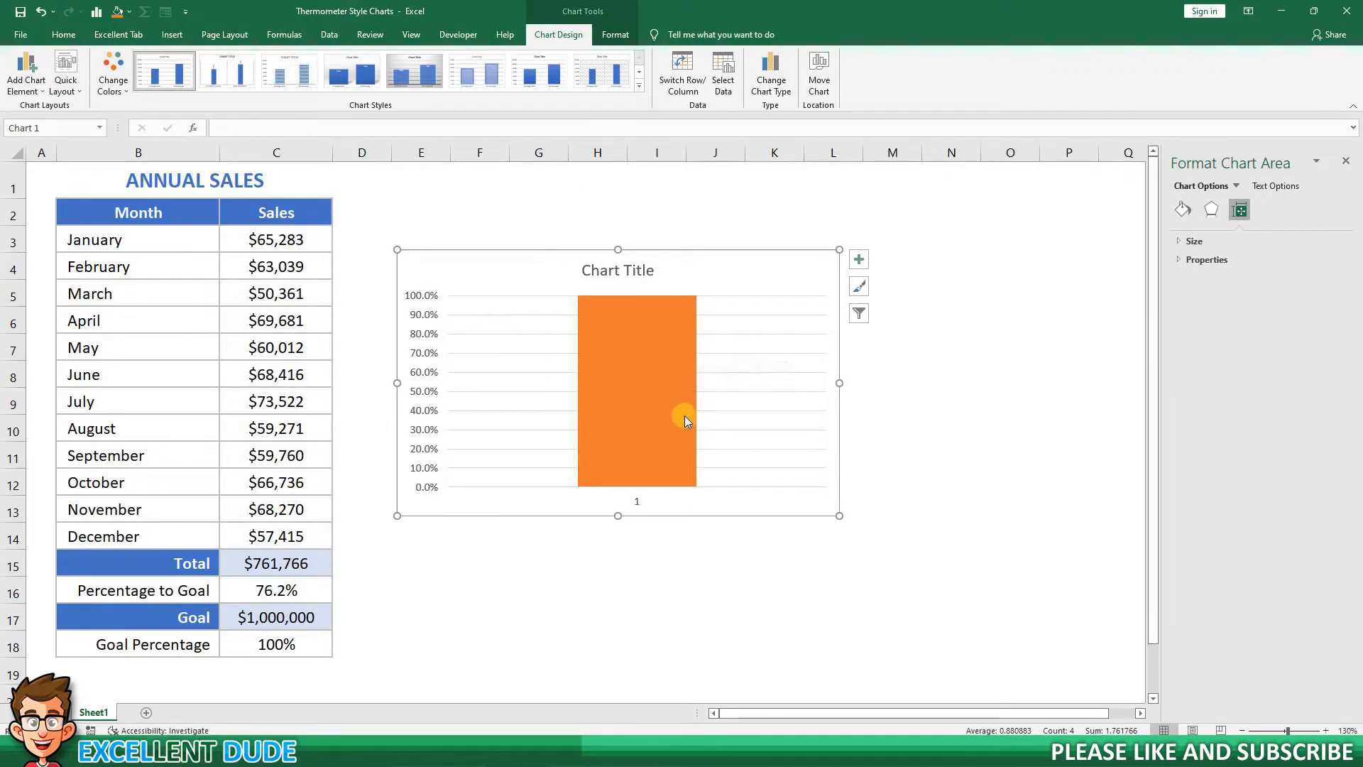
# Set the orange Goal Percentage column to no fill.
pyautogui.click(663, 415)
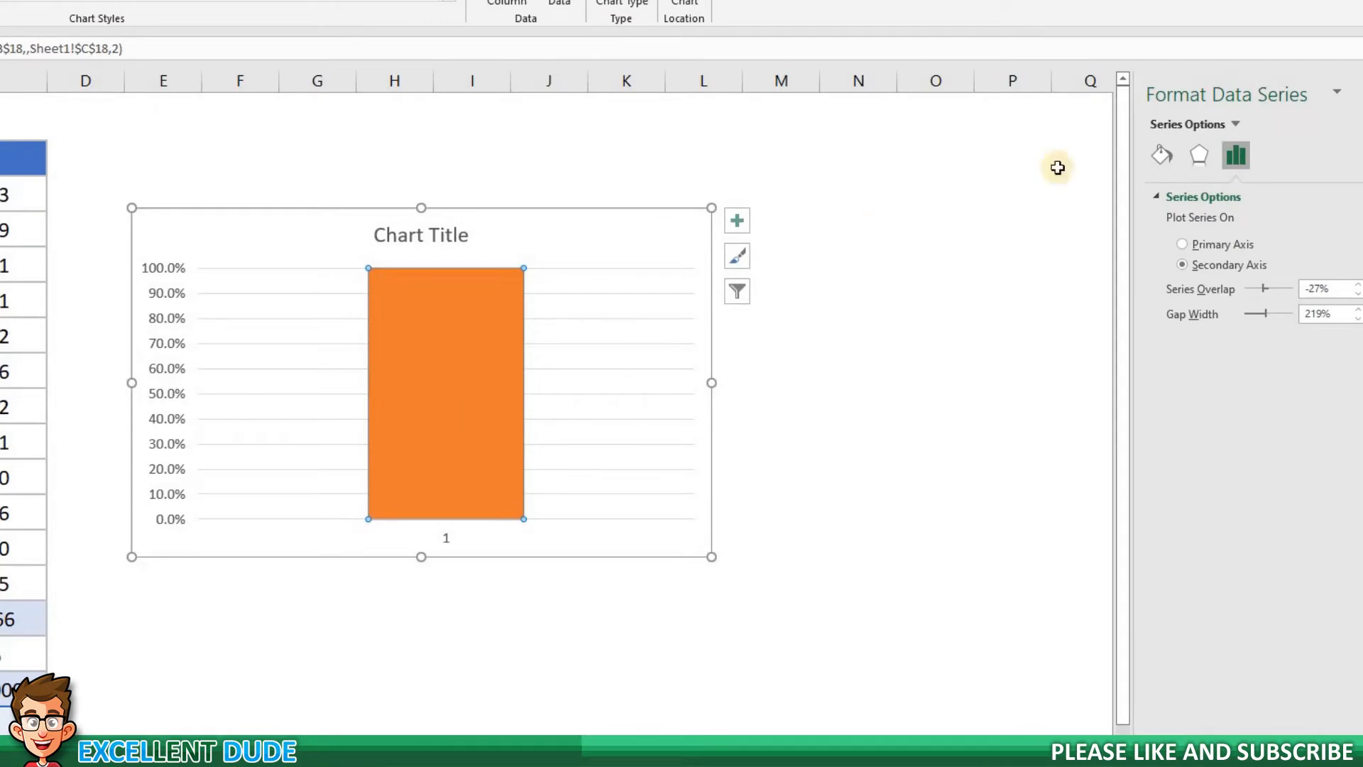
pyautogui.click(1166, 161)
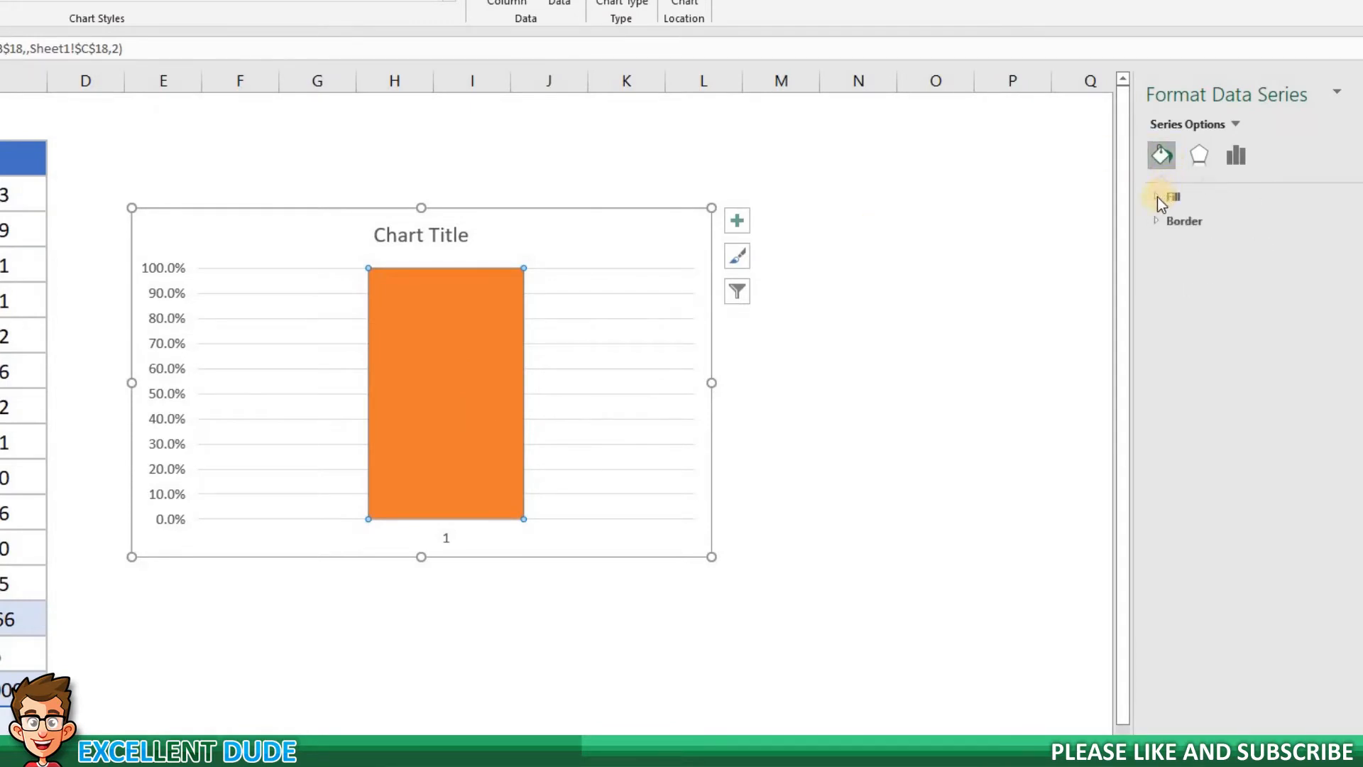
pyautogui.click(1156, 197)
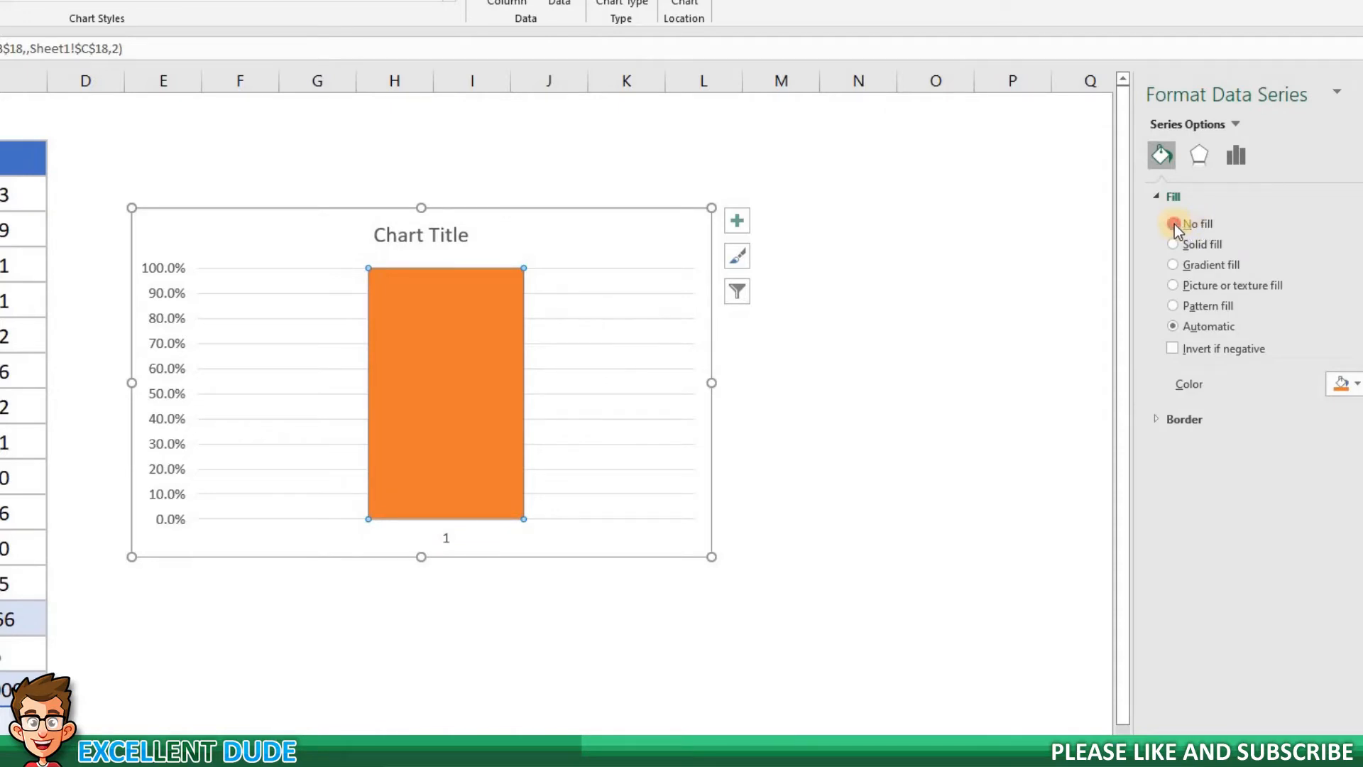
pyautogui.click(1174, 224)
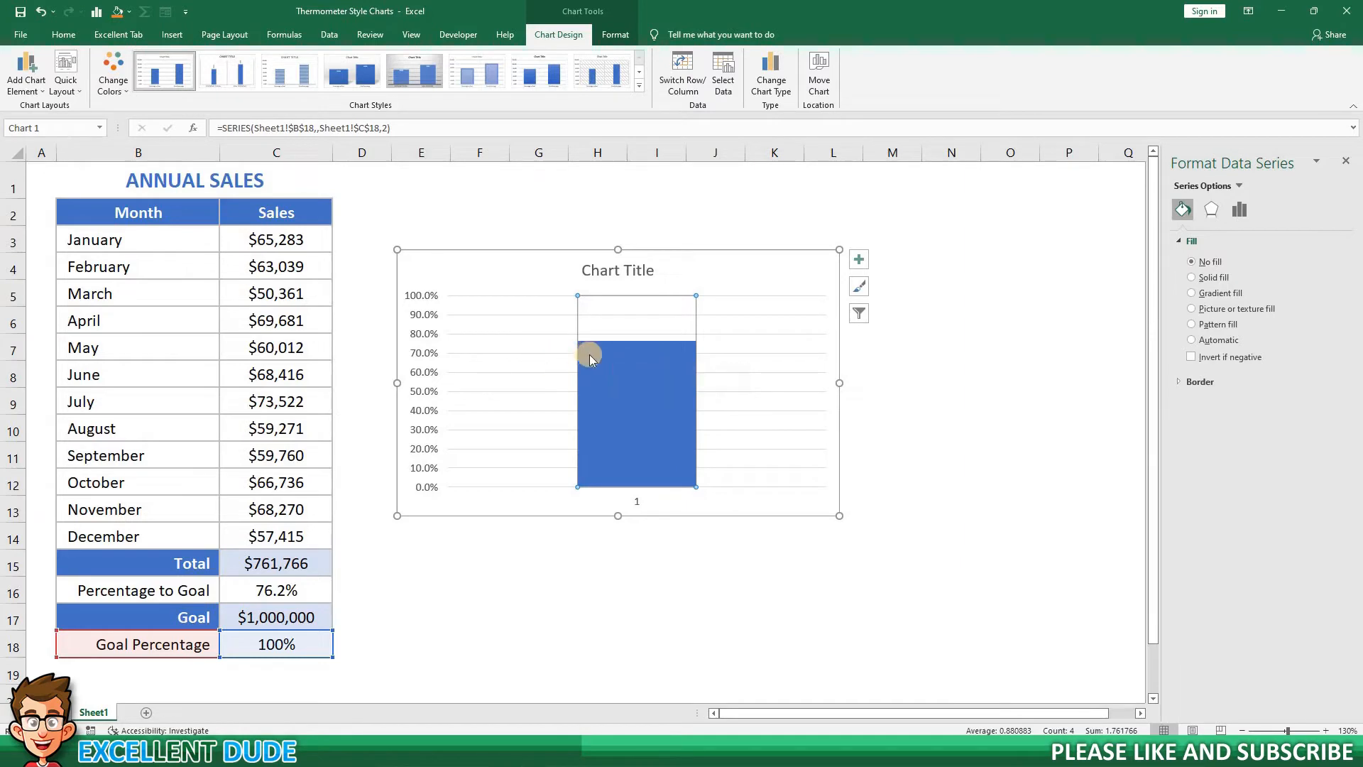
# Give the unfilled Goal Percentage column a solid line border.
pyautogui.moveTo(594, 364)
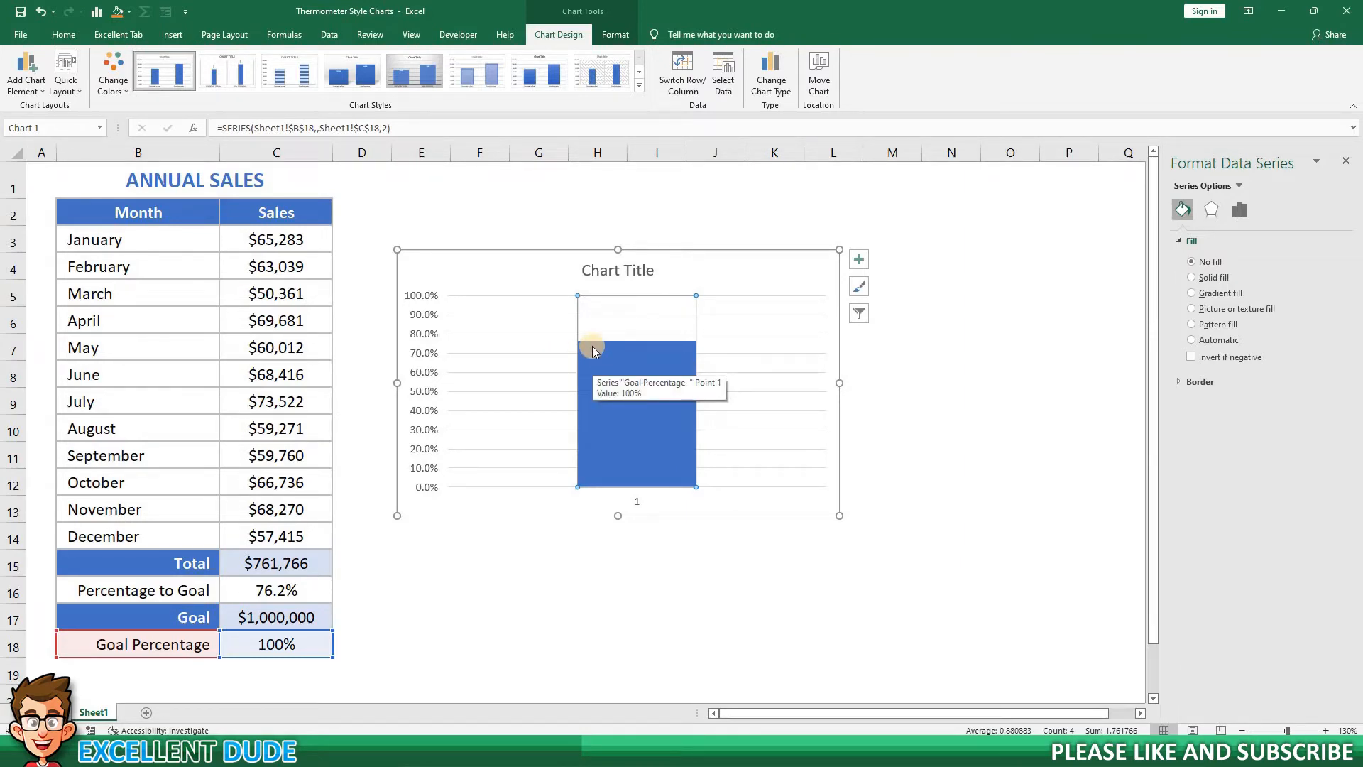
pyautogui.click(694, 358)
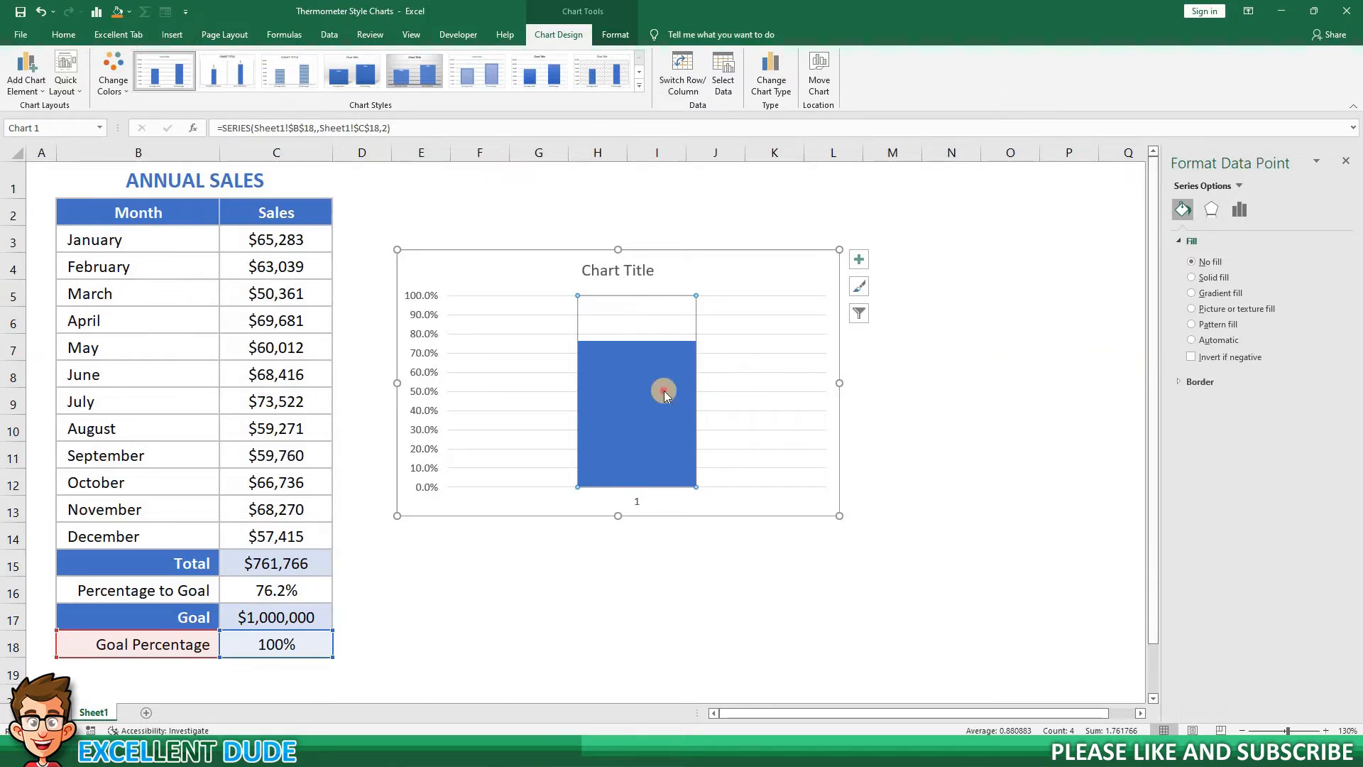
pyautogui.click(1180, 383)
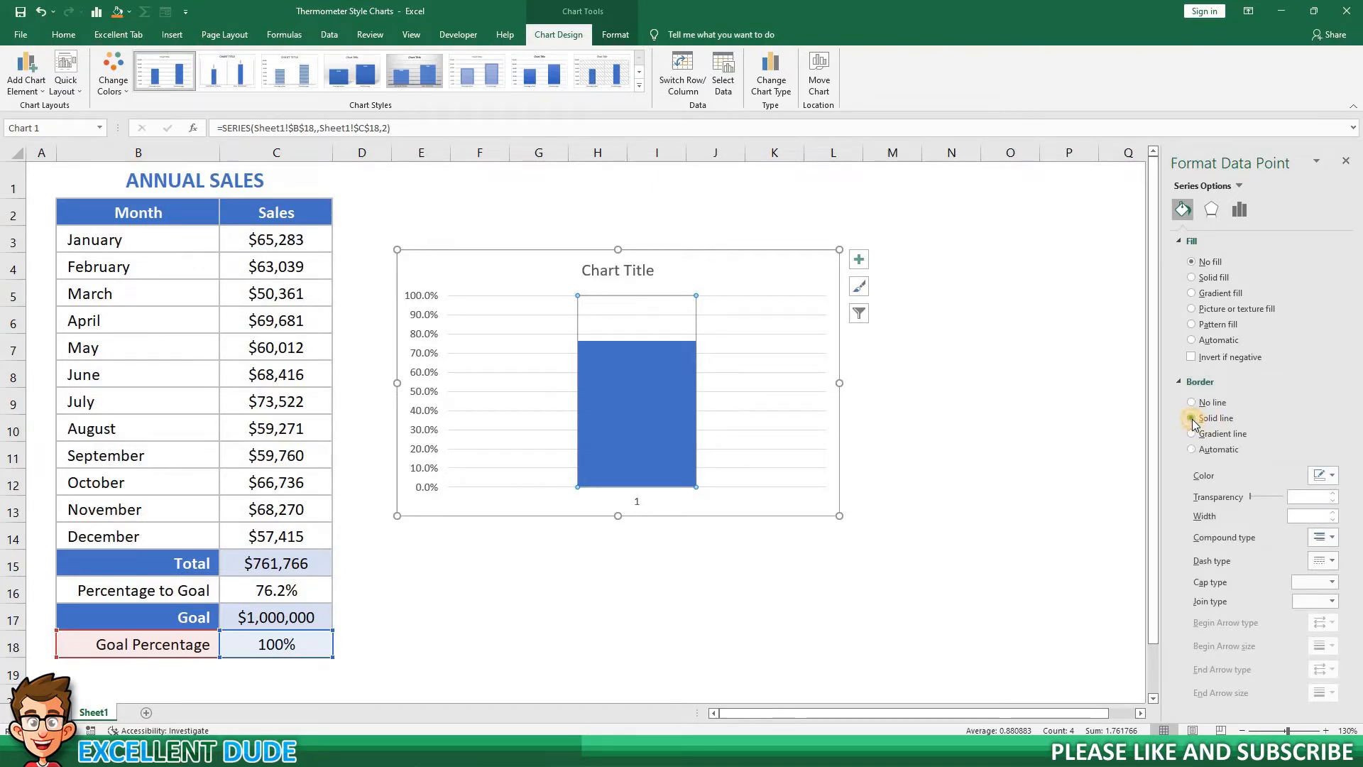
pyautogui.click(1193, 419)
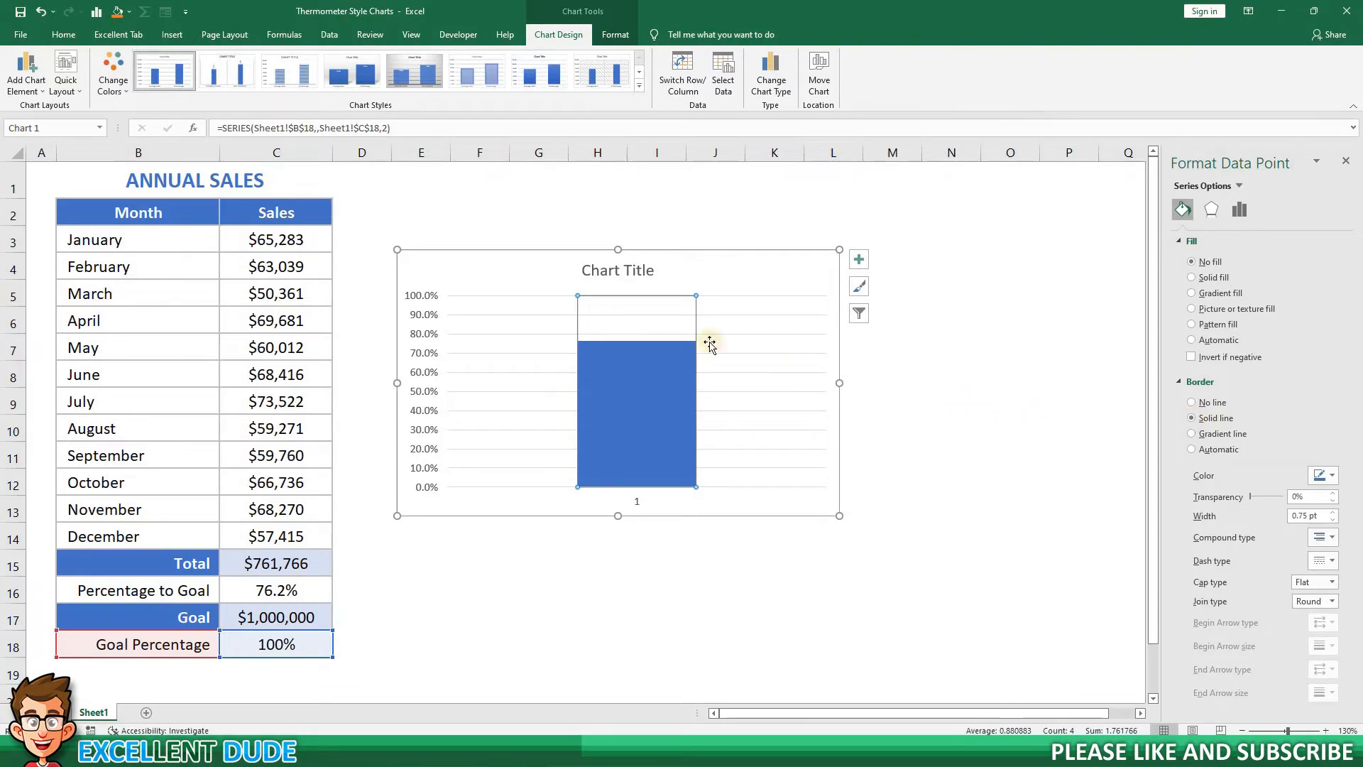
# Delete the title, the horizontal axis and the major gridlines from the chart.
pyautogui.click(626, 271)
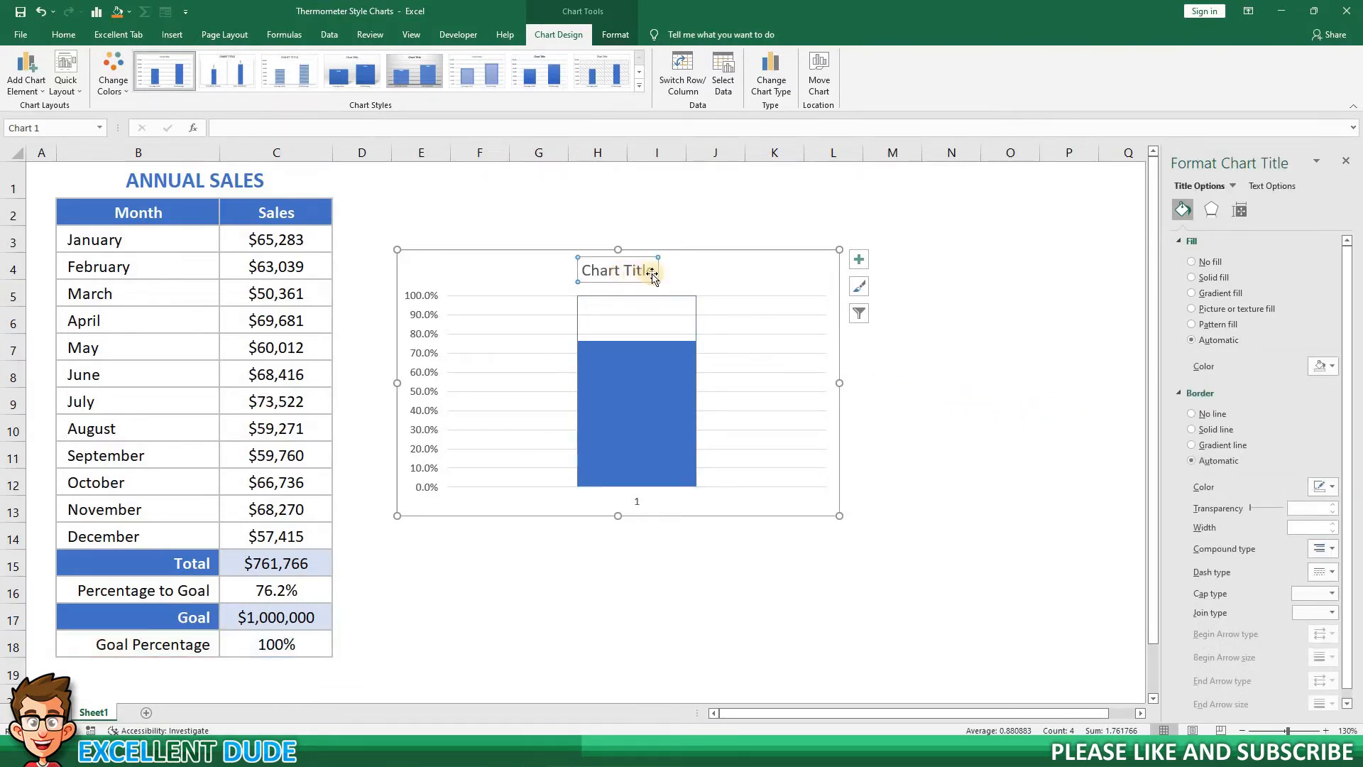
pyautogui.press('Delete')
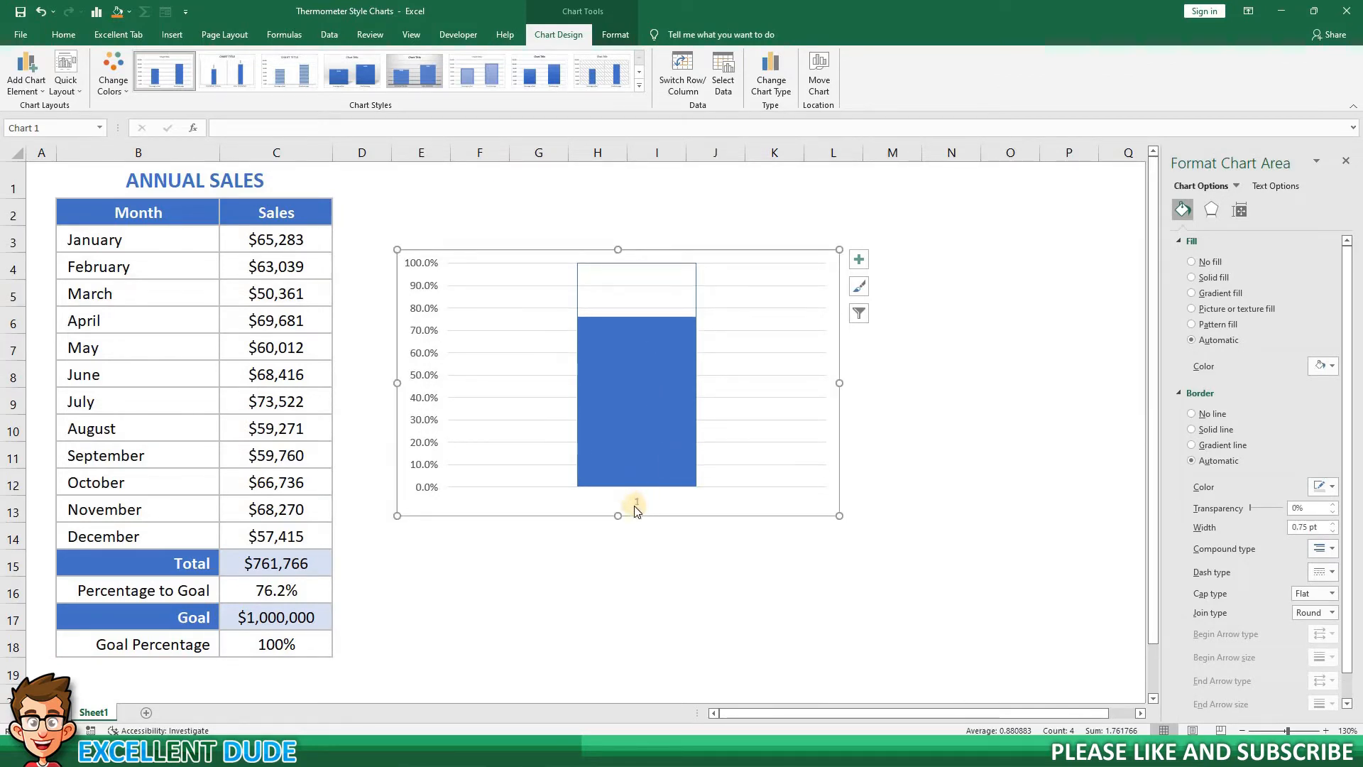
pyautogui.click(638, 505)
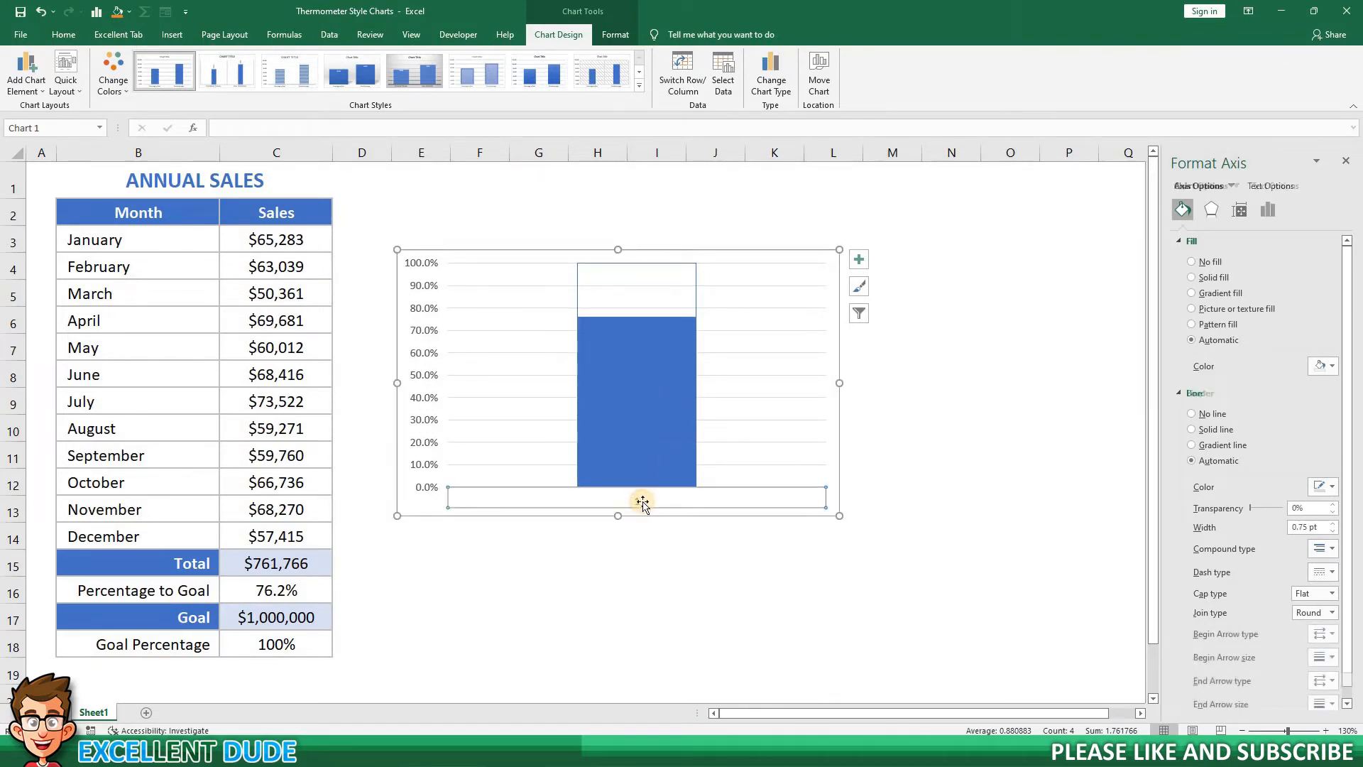
pyautogui.press('Delete')
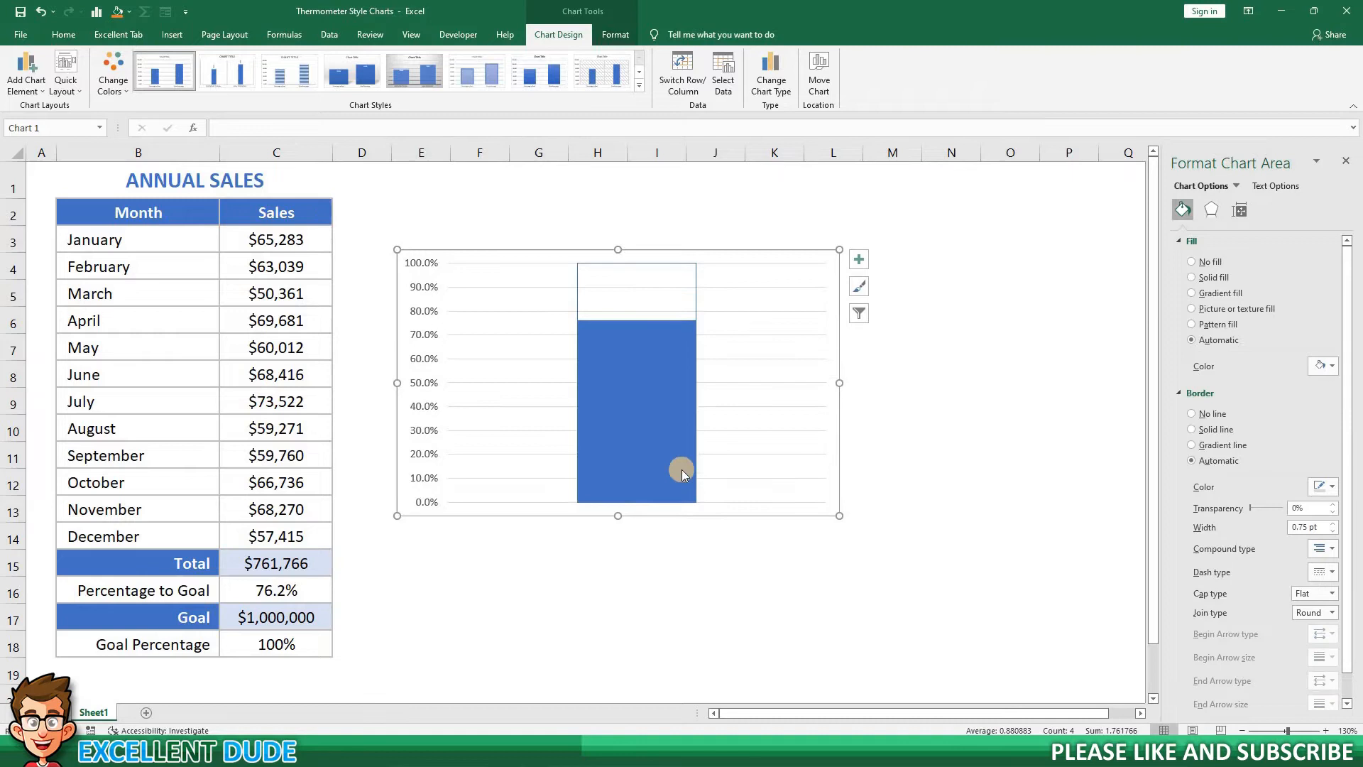
pyautogui.click(816, 383)
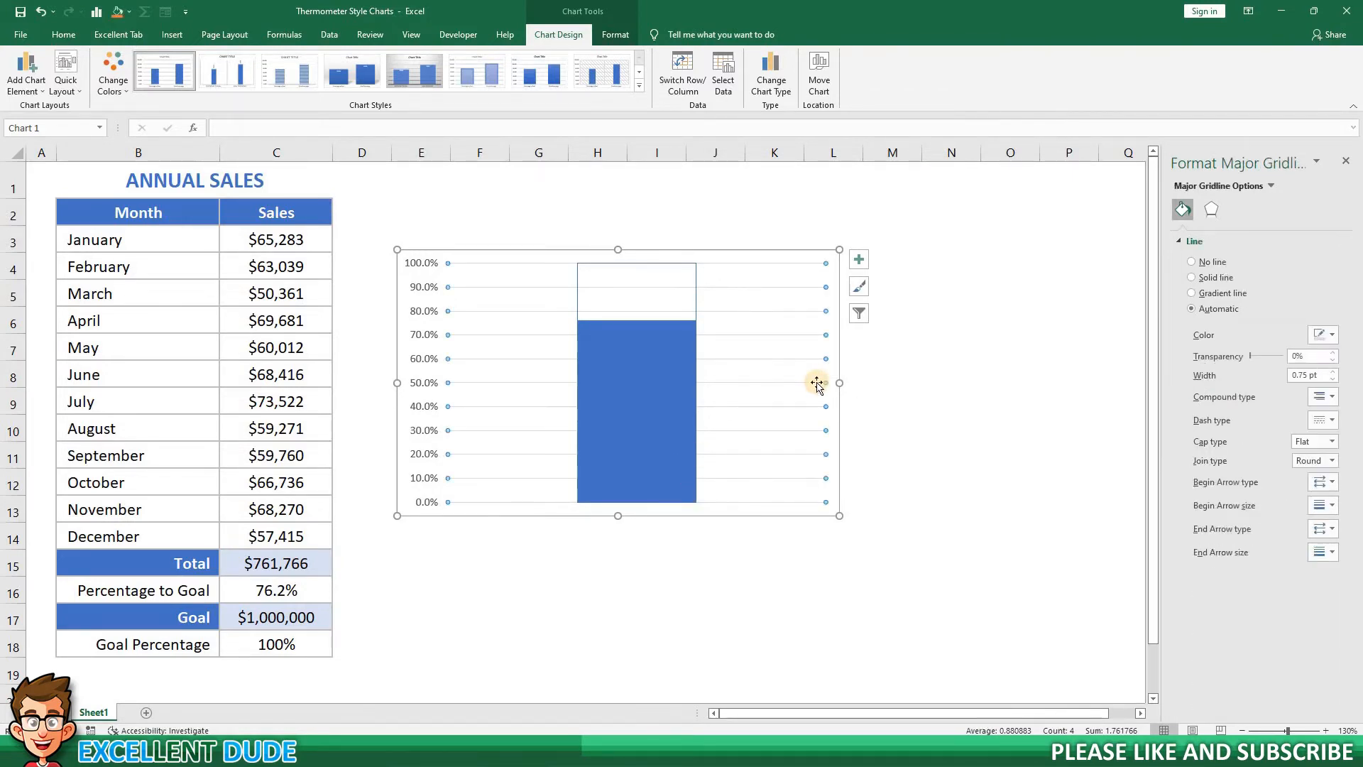
pyautogui.press('Delete')
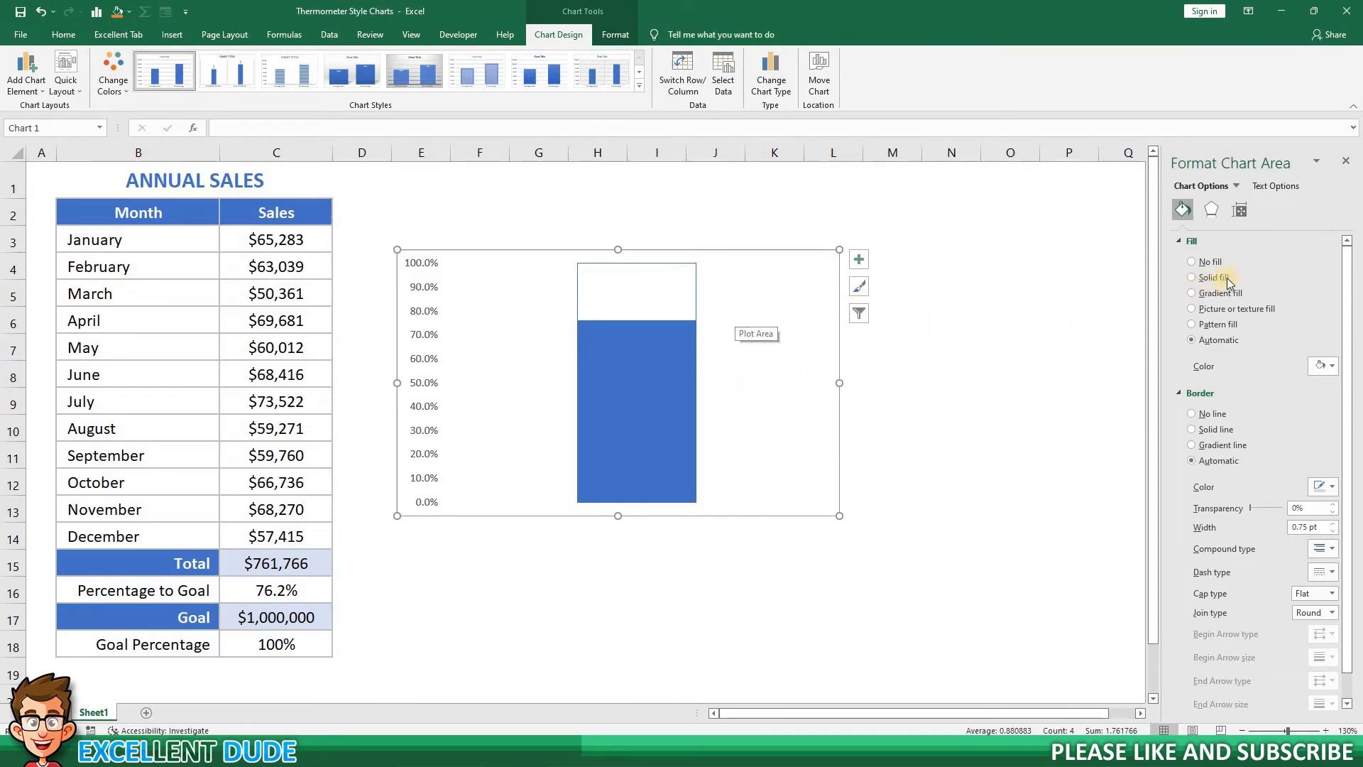
# Remove the chart area's border line and narrow the chart to about half its width.
pyautogui.click(1192, 414)
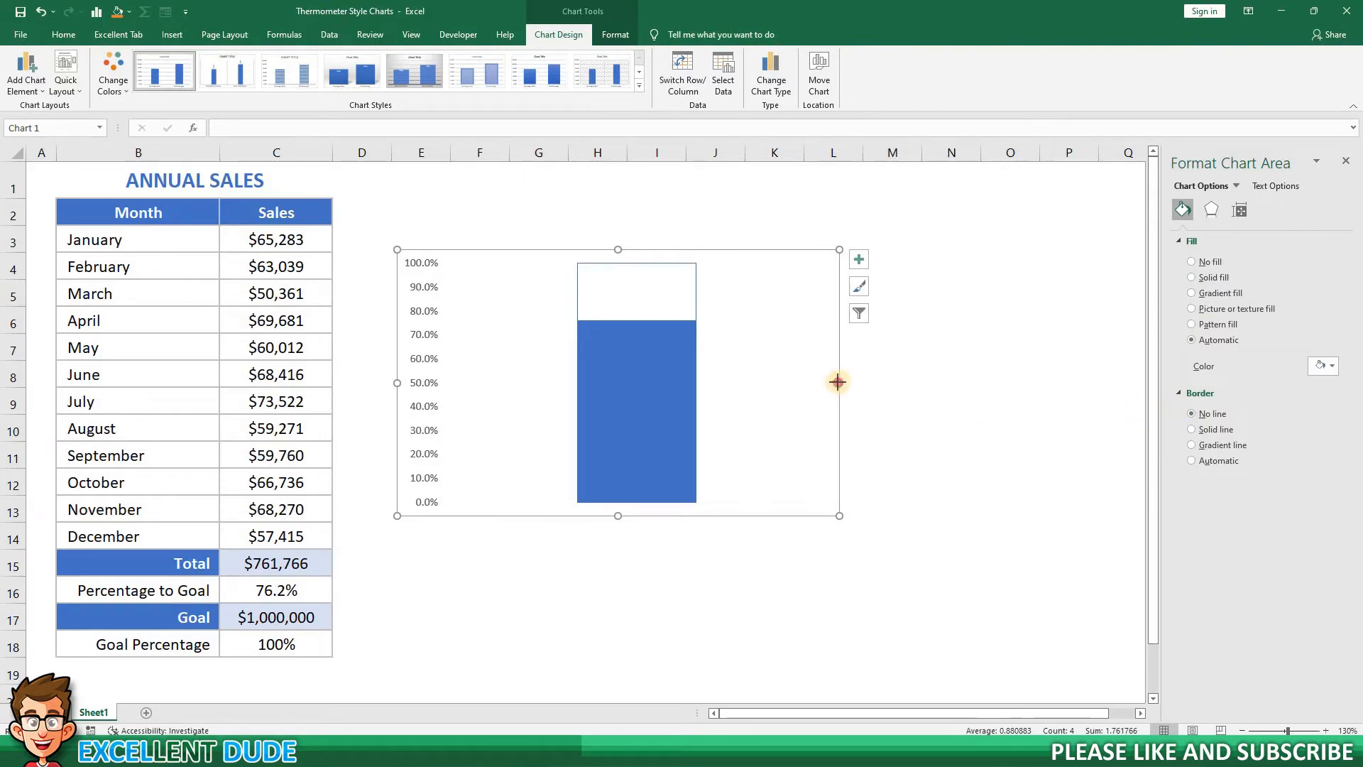
pyautogui.moveTo(838, 382); pyautogui.dragTo(623, 383)
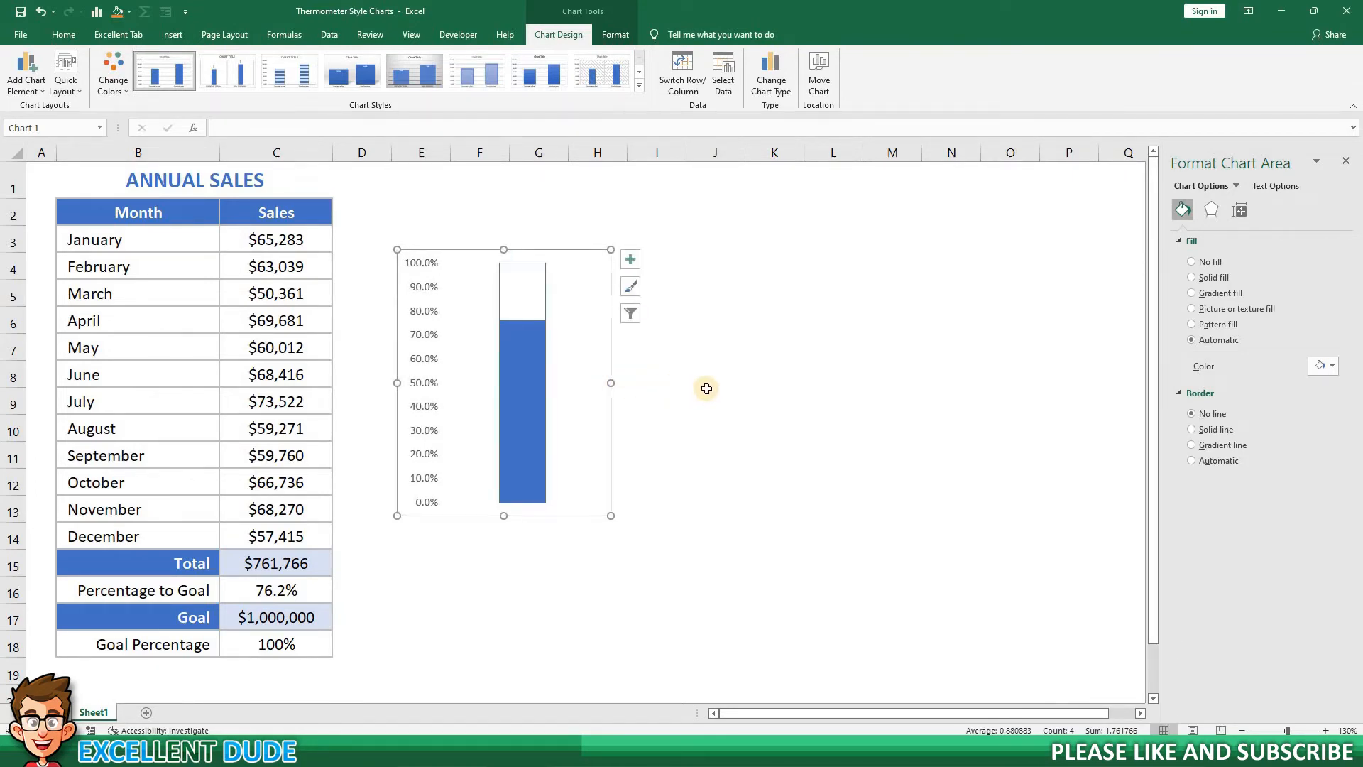
# Set the major tick marks of the vertical percentage axis to Inside.
pyautogui.click(430, 340)
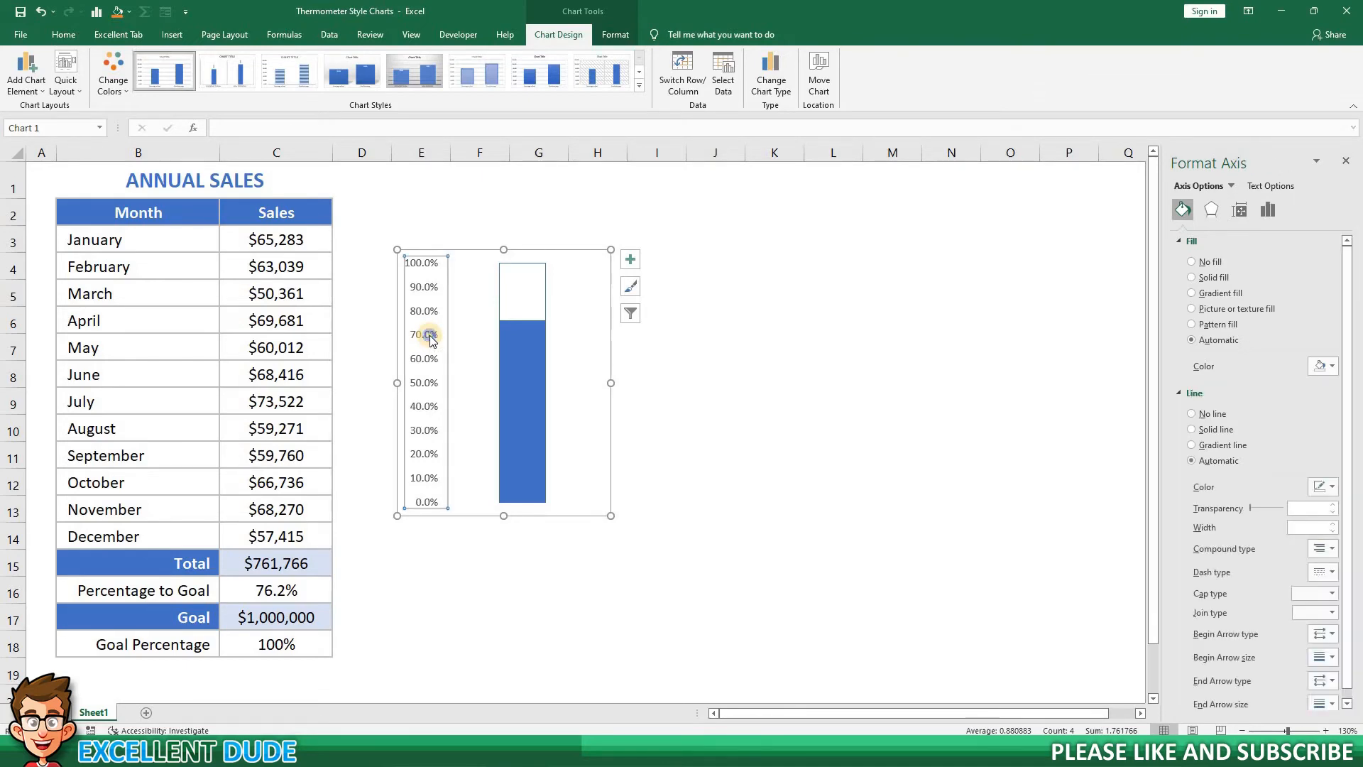
pyautogui.rightClick(429, 335)
pyautogui.click(477, 485)
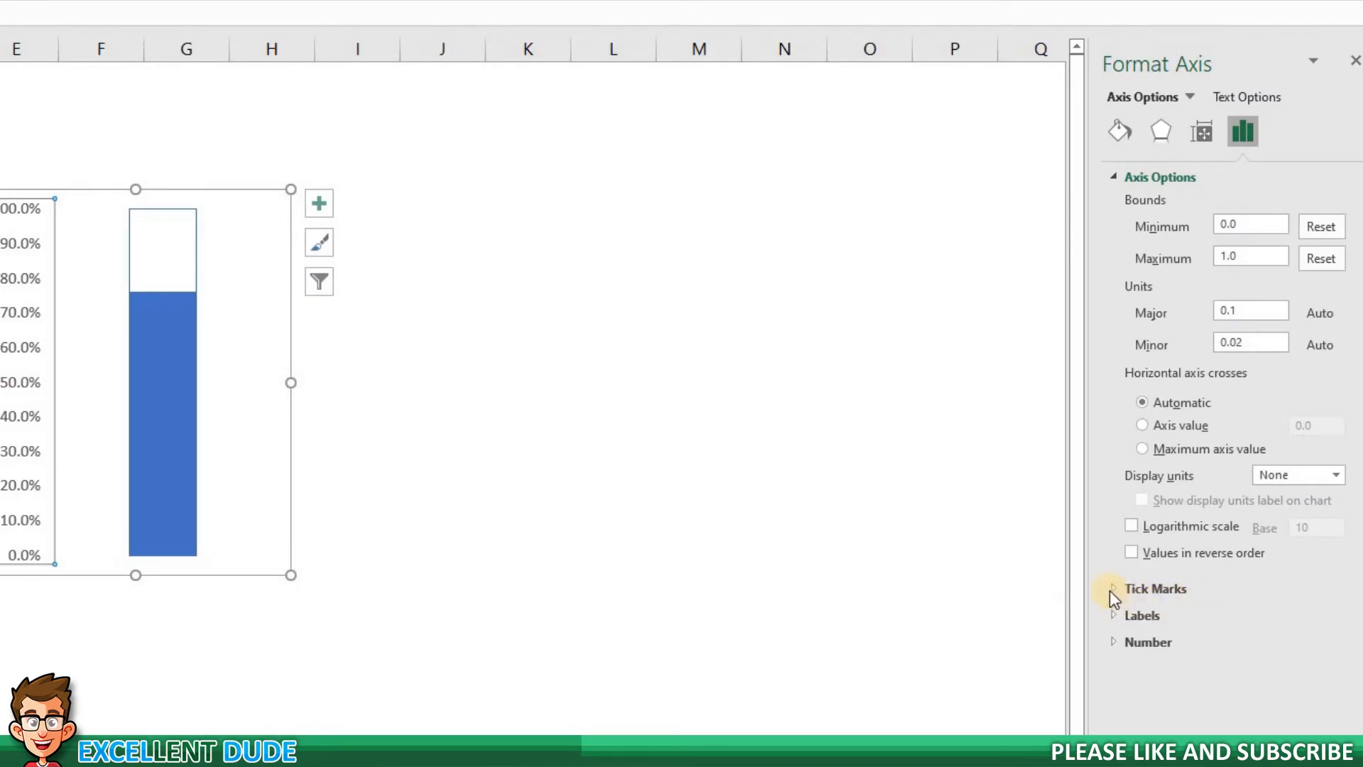
pyautogui.click(1111, 590)
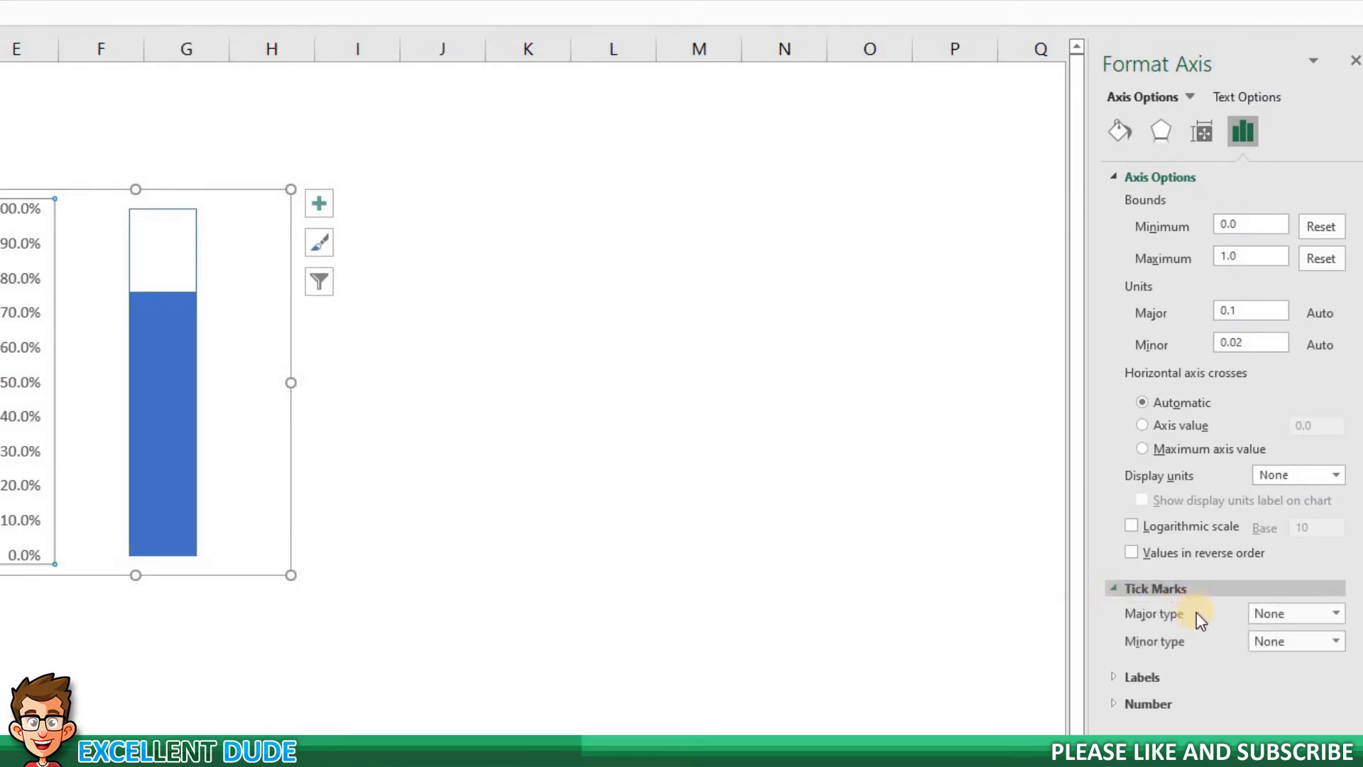
pyautogui.click(1338, 615)
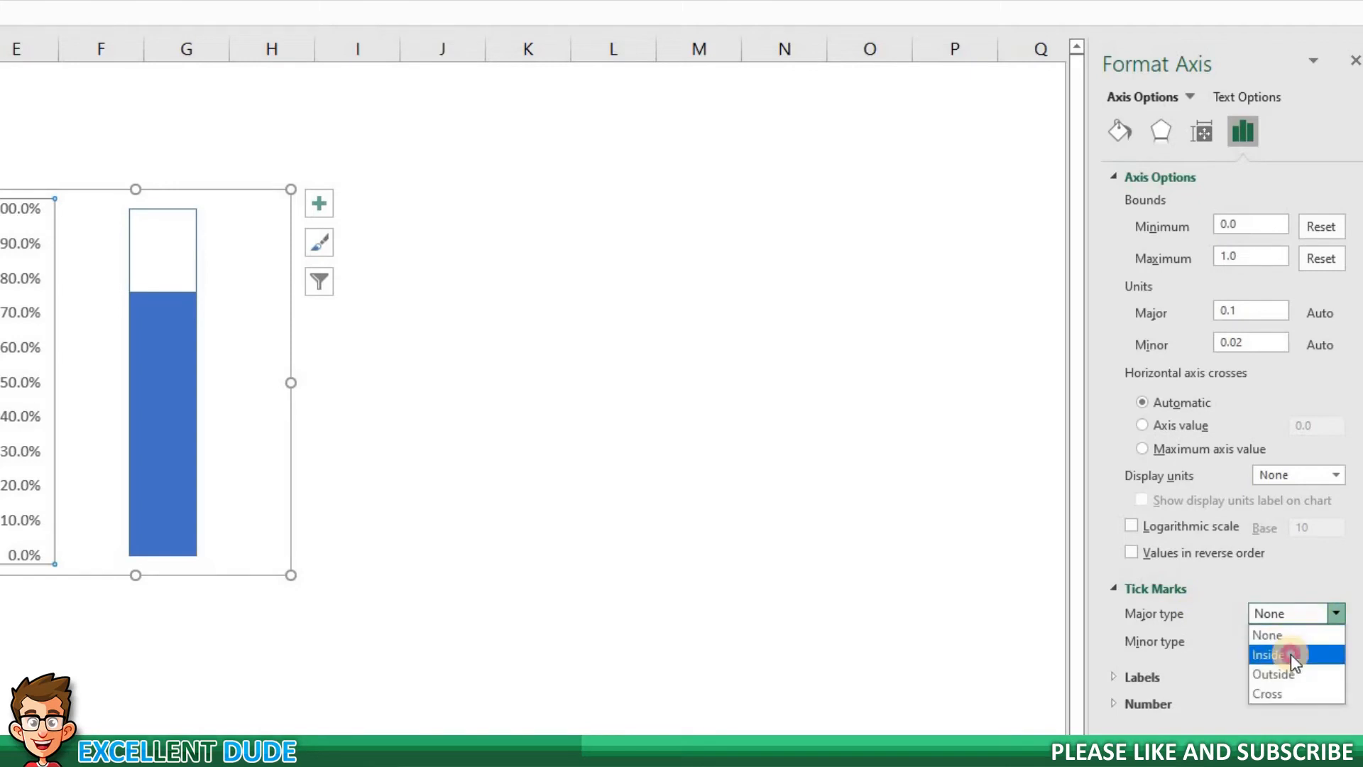
pyautogui.click(1291, 654)
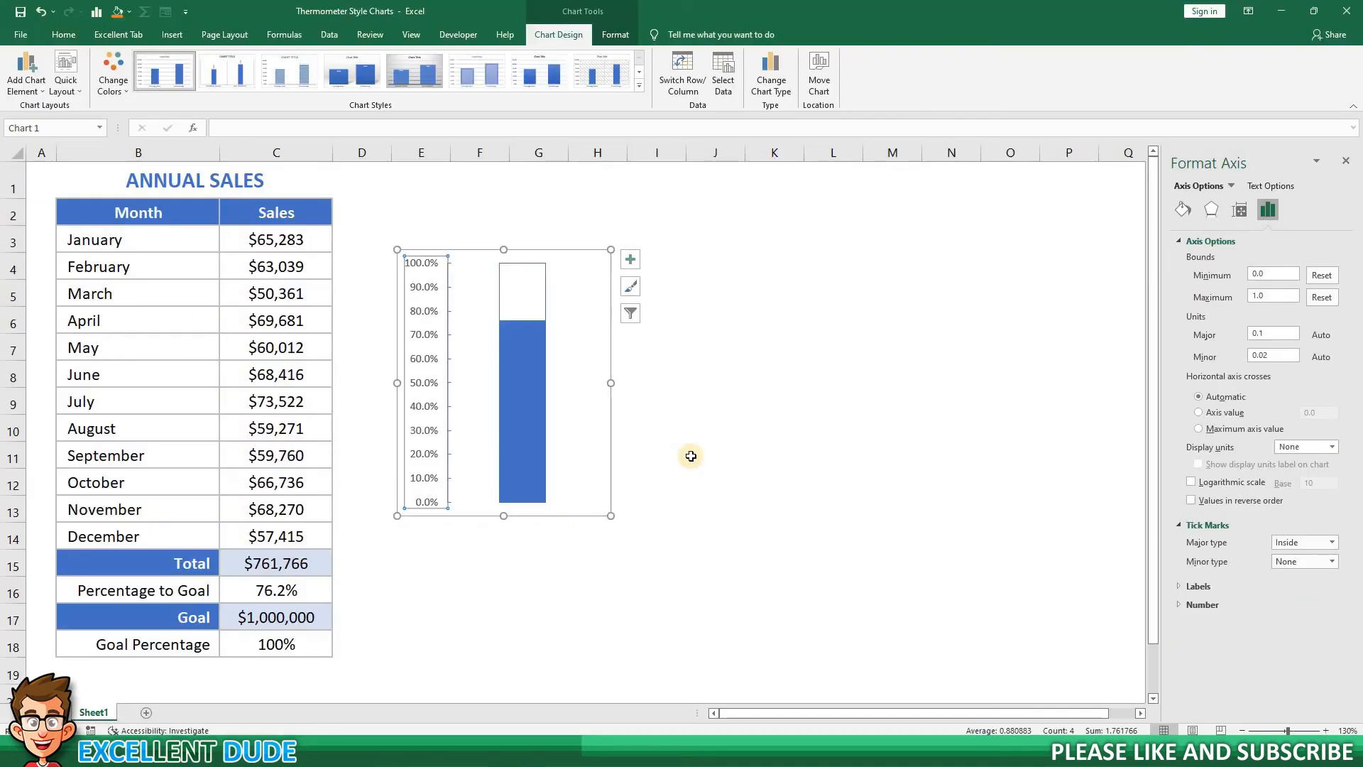
pyautogui.click(703, 455)
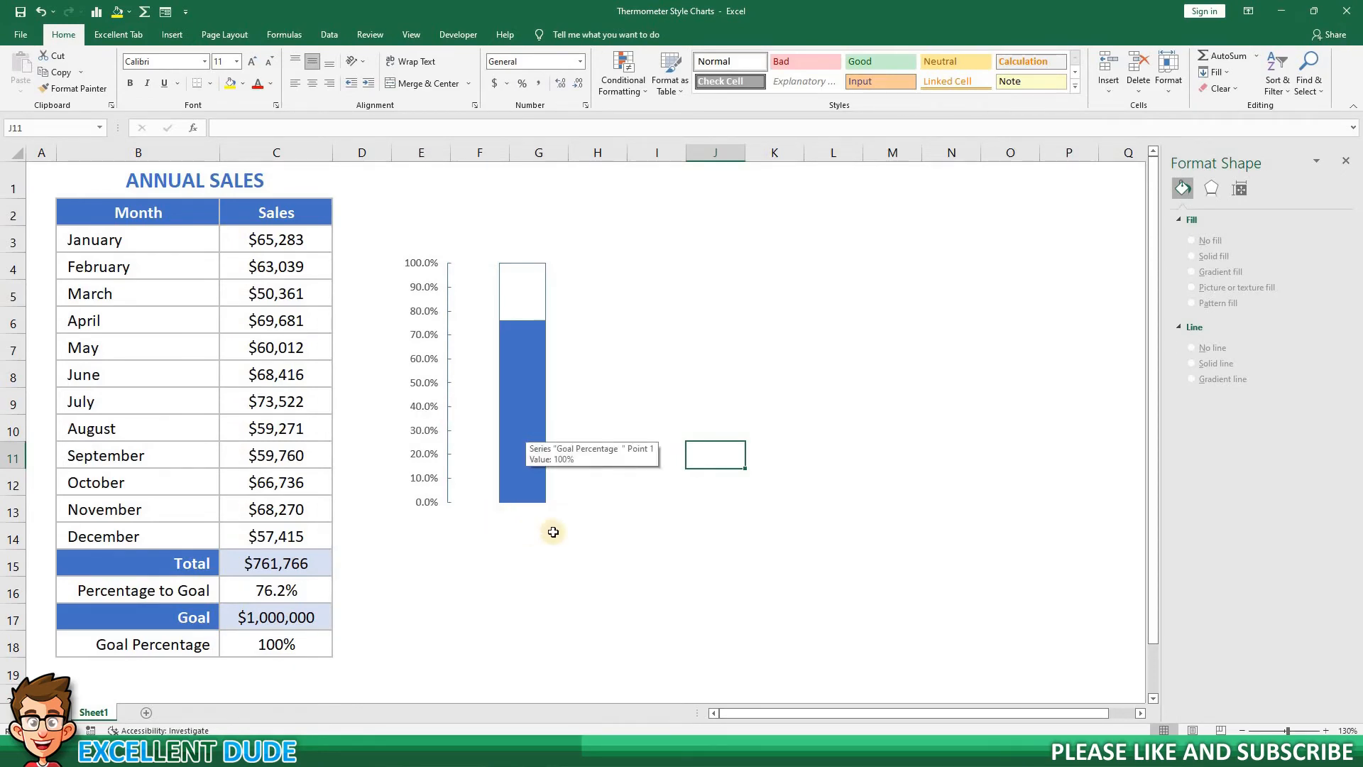
# Draw a circle about 1.75 cm in diameter just below the chart column as the thermometer bulb.
pyautogui.click(175, 38)
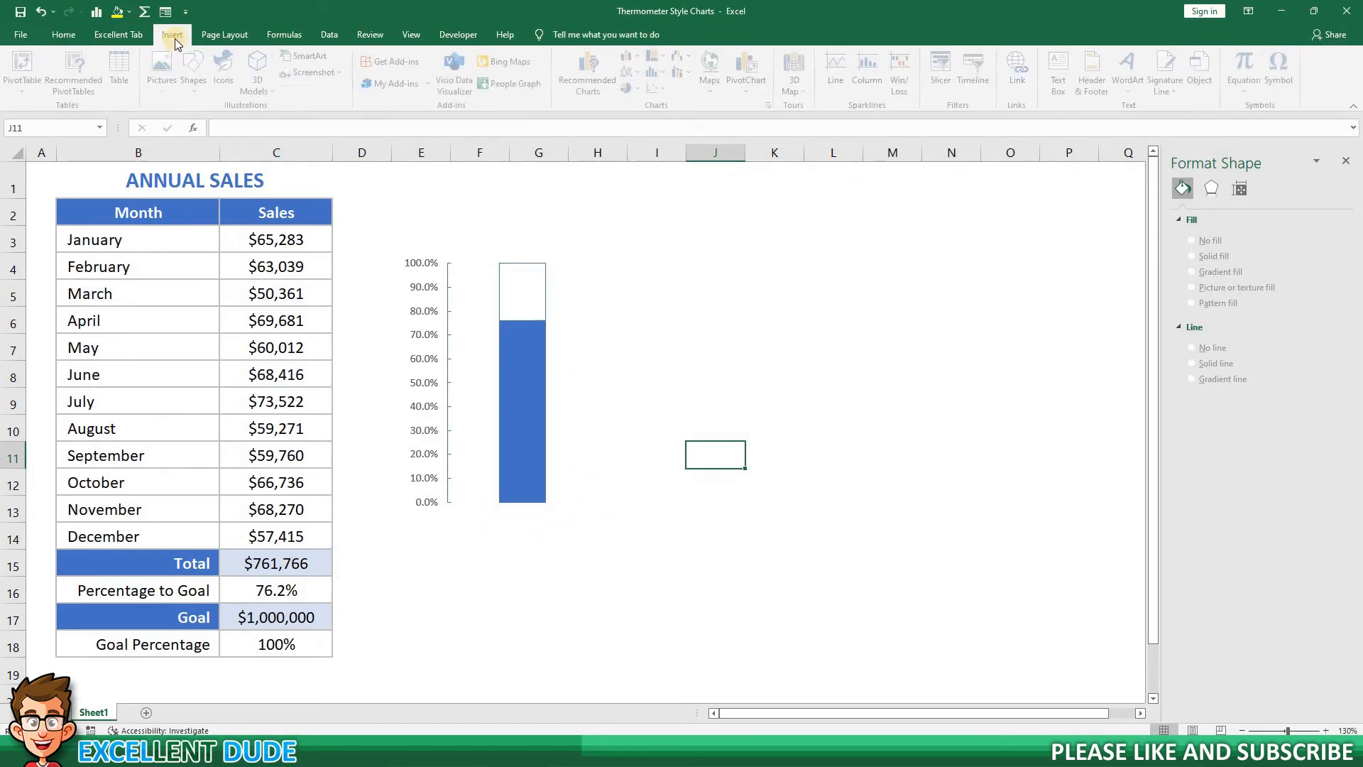
pyautogui.click(199, 95)
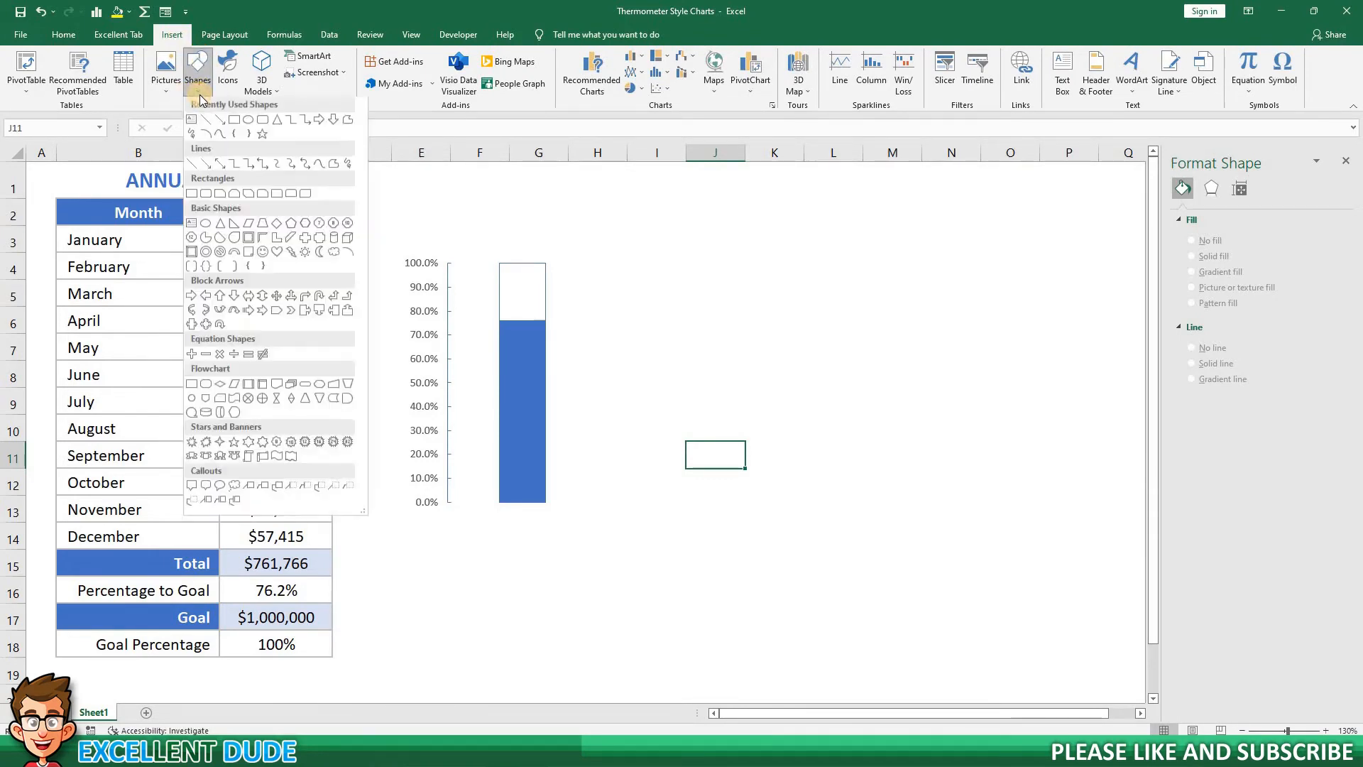
pyautogui.click(248, 122)
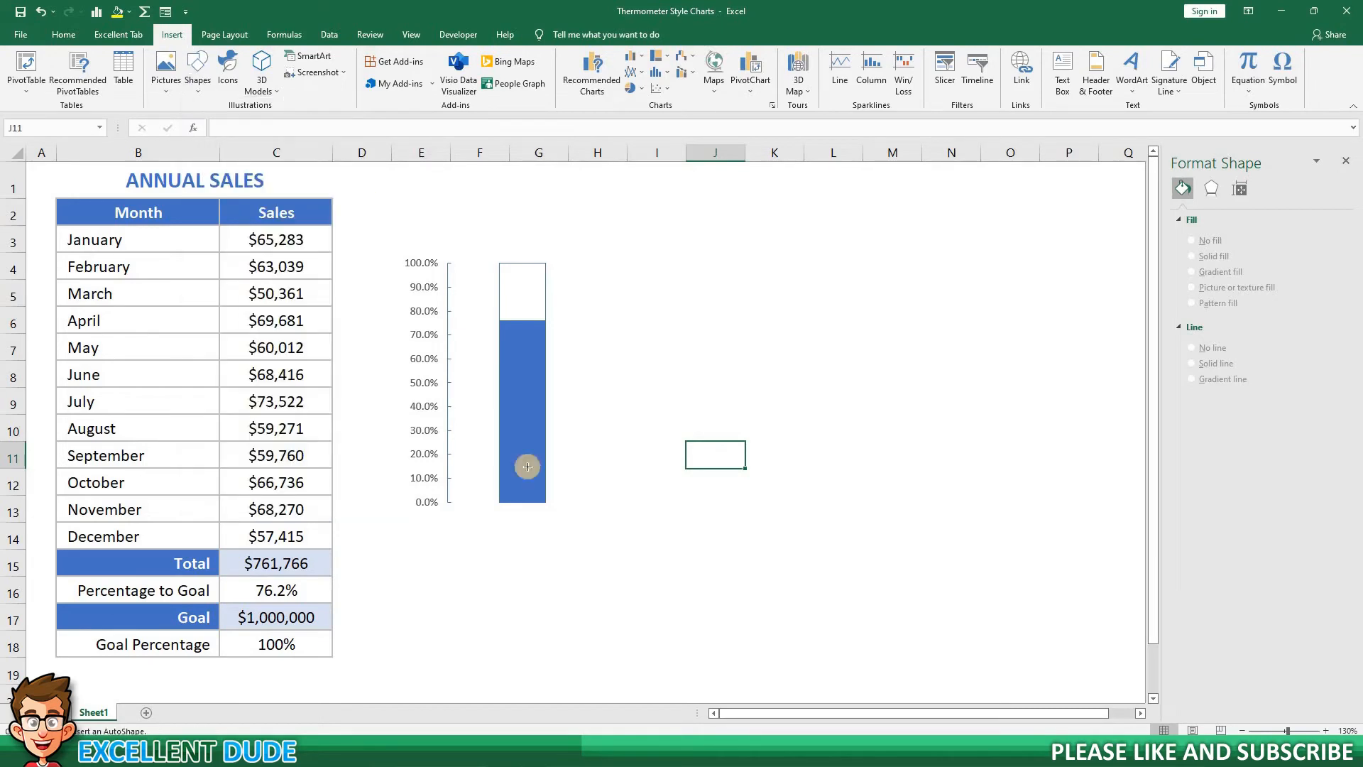
pyautogui.moveTo(491, 522); pyautogui.dragTo(557, 569)
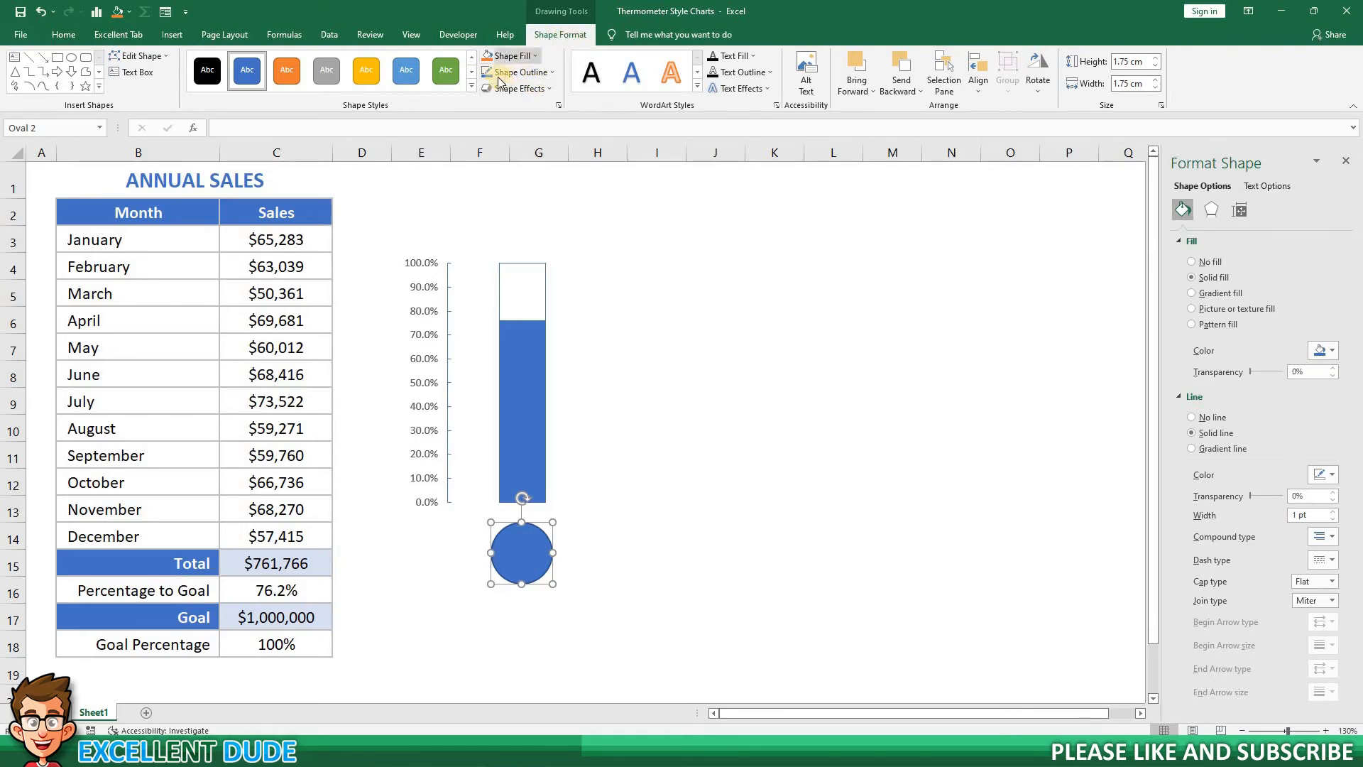
# Remove the outline from the bulb circle.
pyautogui.click(552, 72)
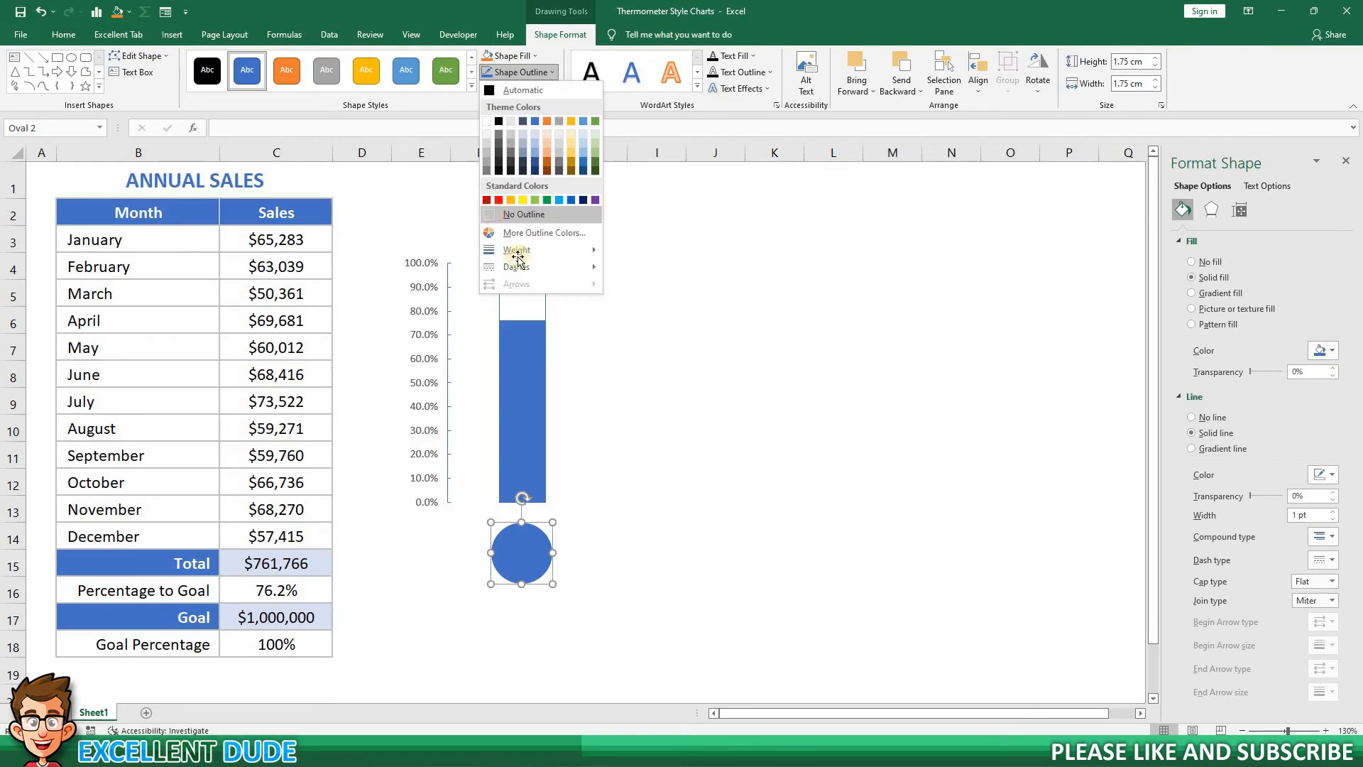
pyautogui.click(524, 214)
pyautogui.click(566, 501)
# Move the circle up so it overlaps the column's base and is centred under it as the thermometer bulb.
pyautogui.click(534, 543)
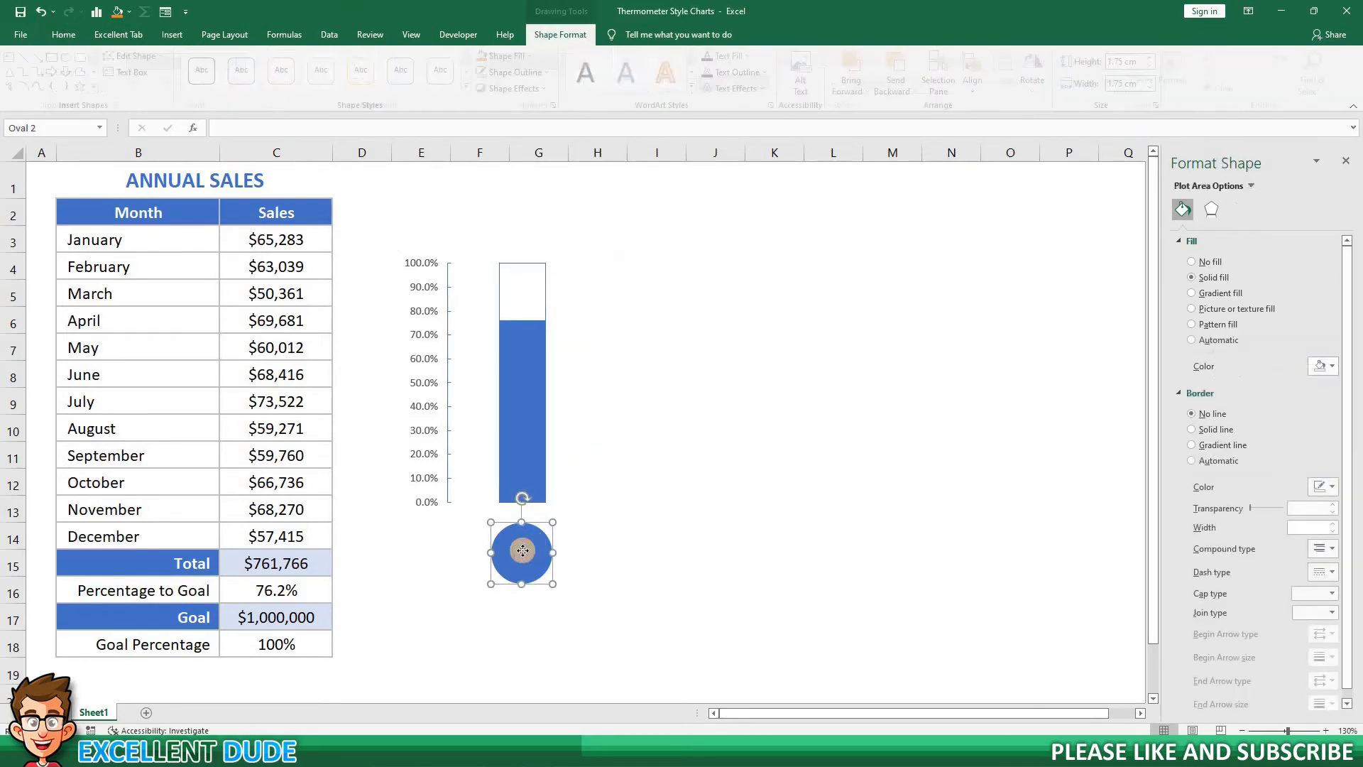
pyautogui.moveTo(523, 549); pyautogui.dragTo(522, 517)
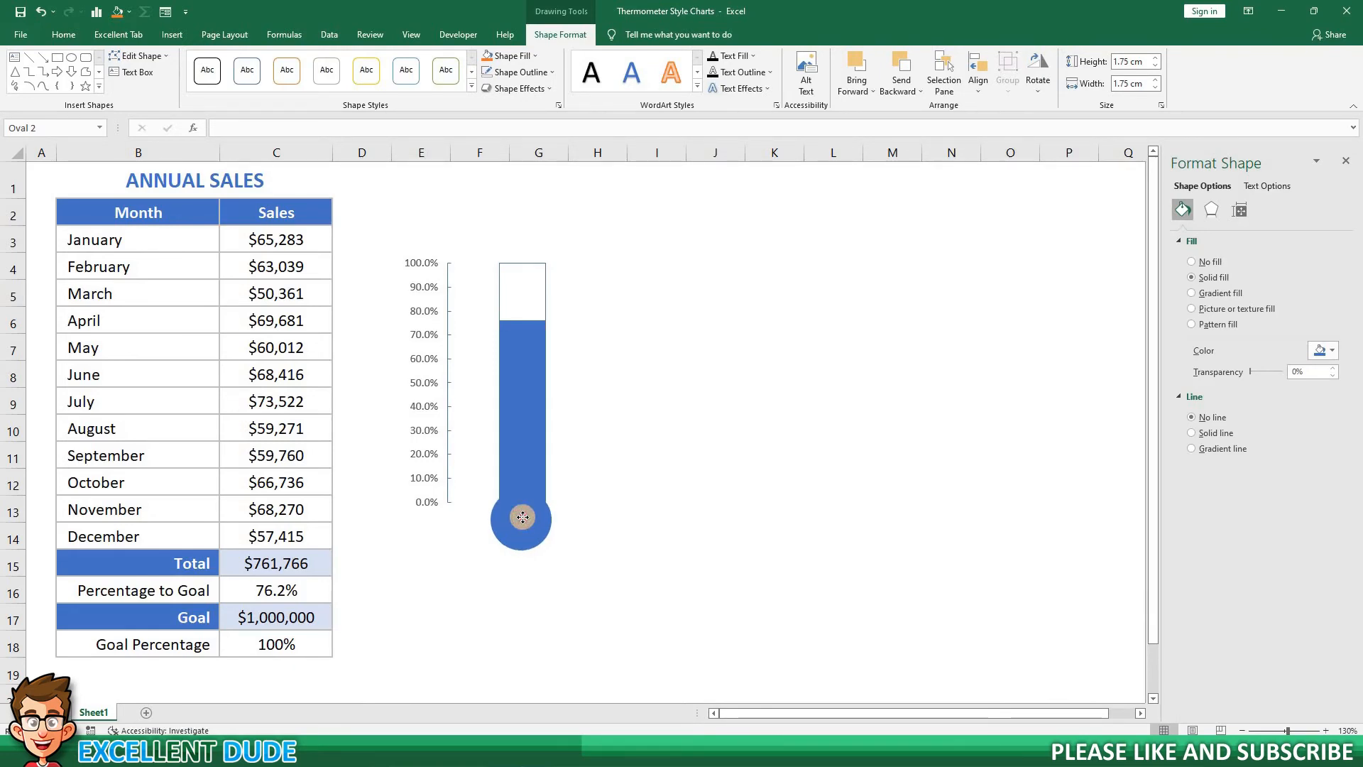
pyautogui.click(663, 497)
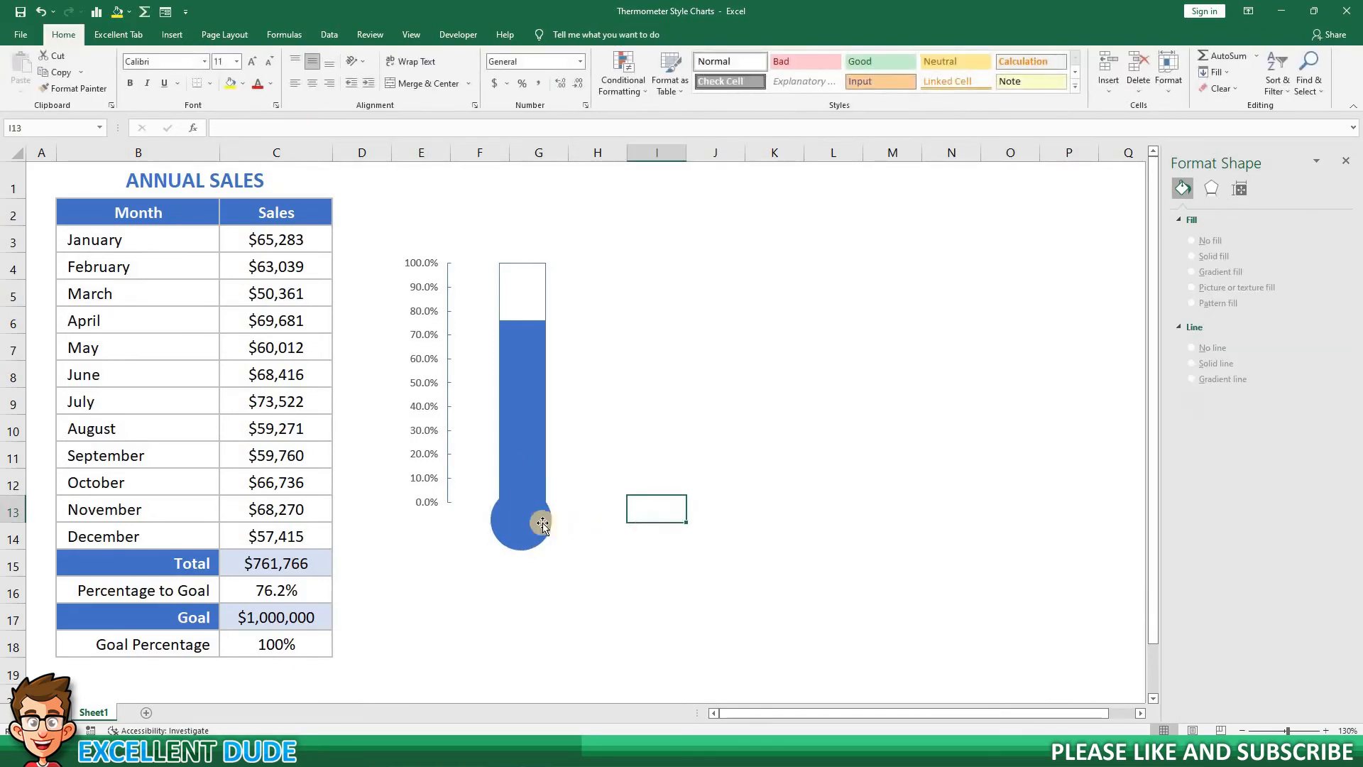
pyautogui.click(528, 523)
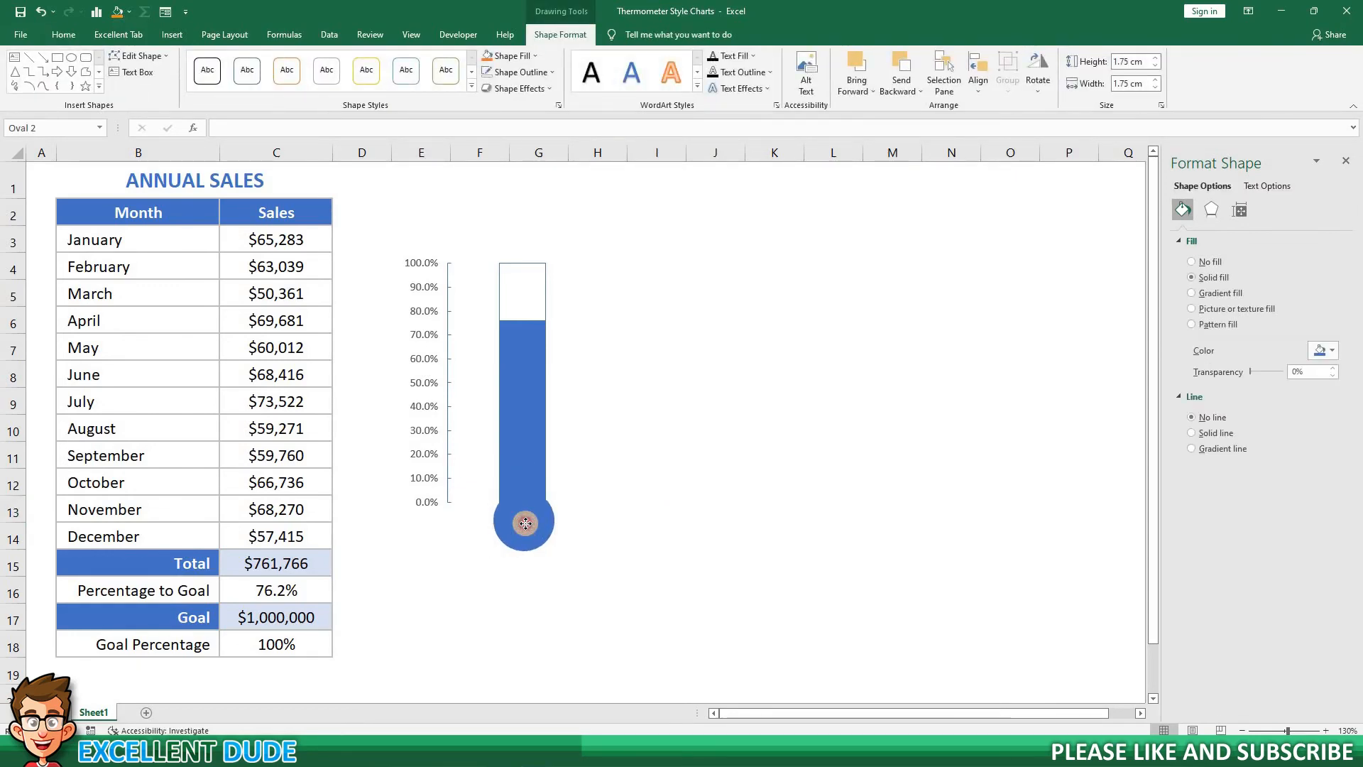
pyautogui.click(668, 499)
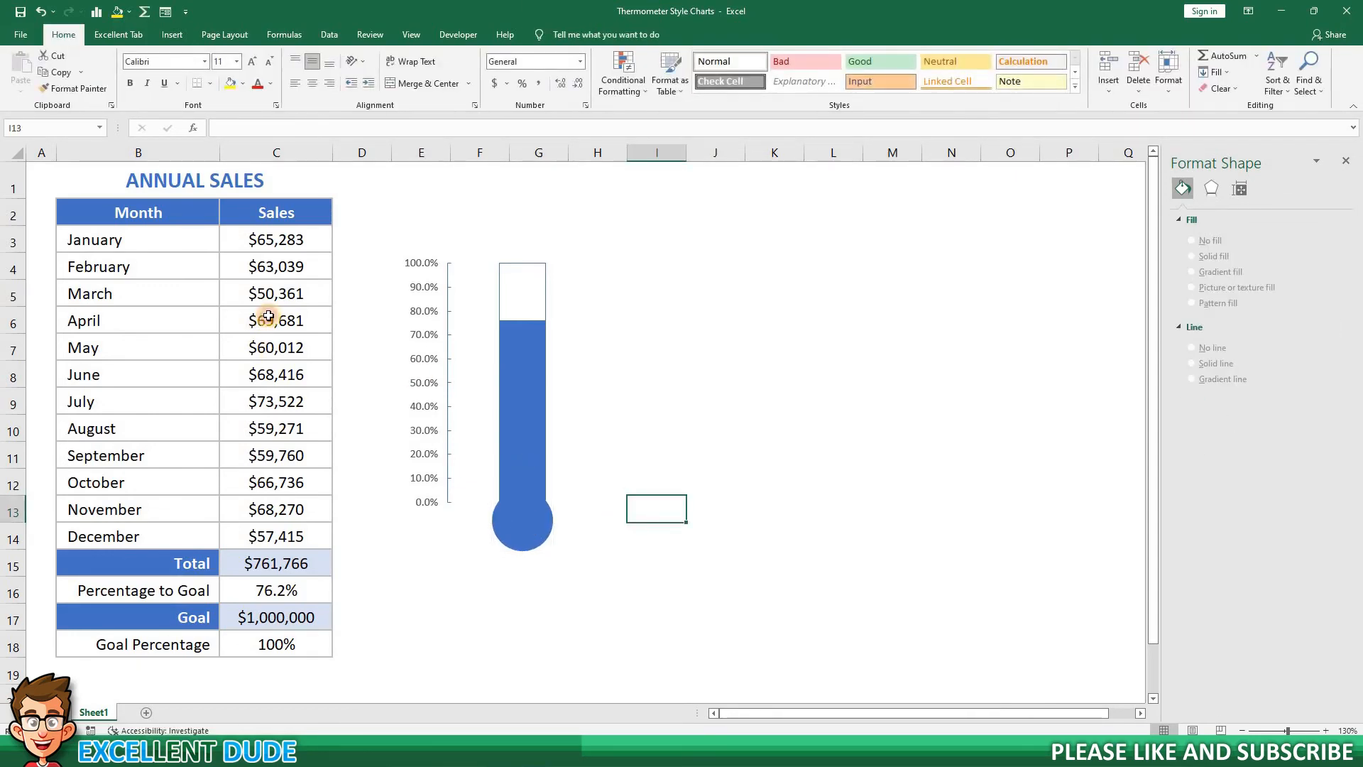
# Set the April, May, June and July sales in C6 to C9 to 0 to test the thermometer level.
pyautogui.click(268, 316)
pyautogui.write('0')
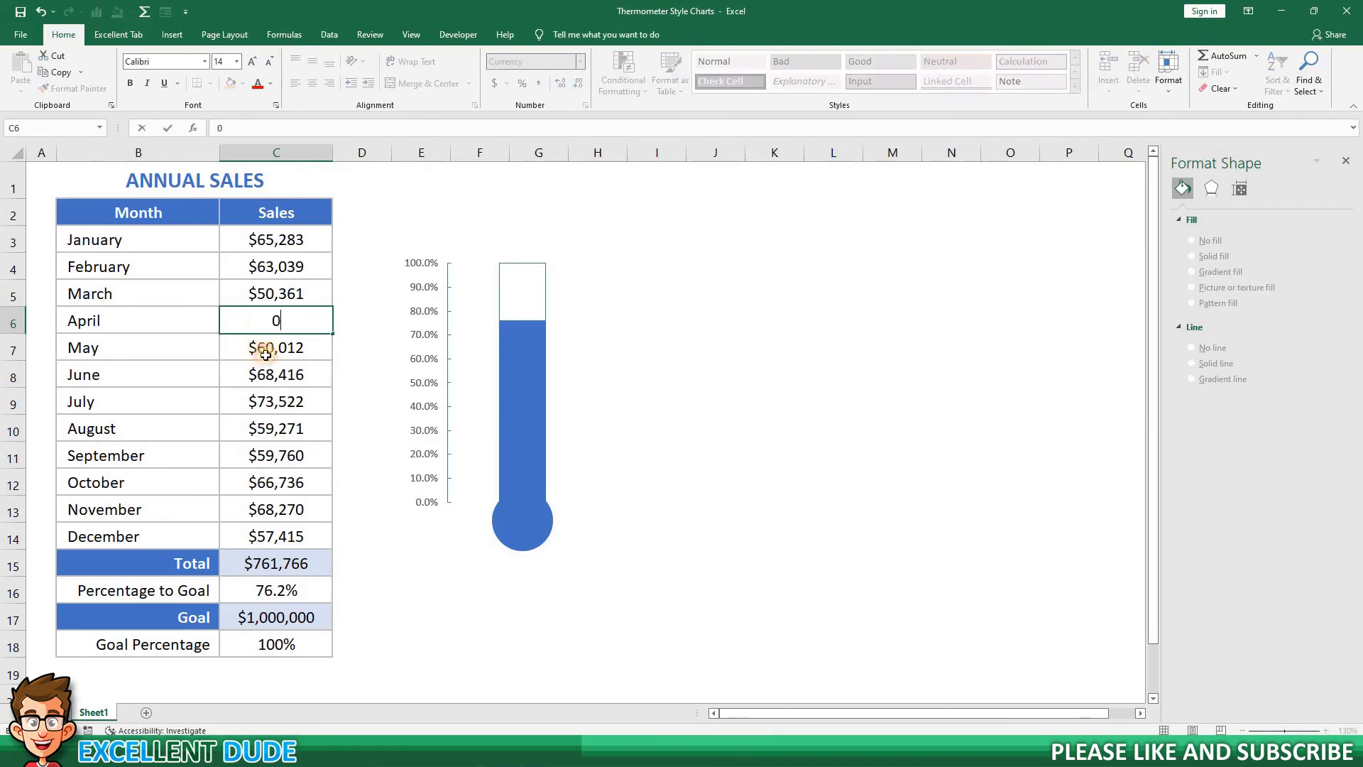
pyautogui.press('Return')
pyautogui.write('0')
pyautogui.press('Return')
pyautogui.write('0')
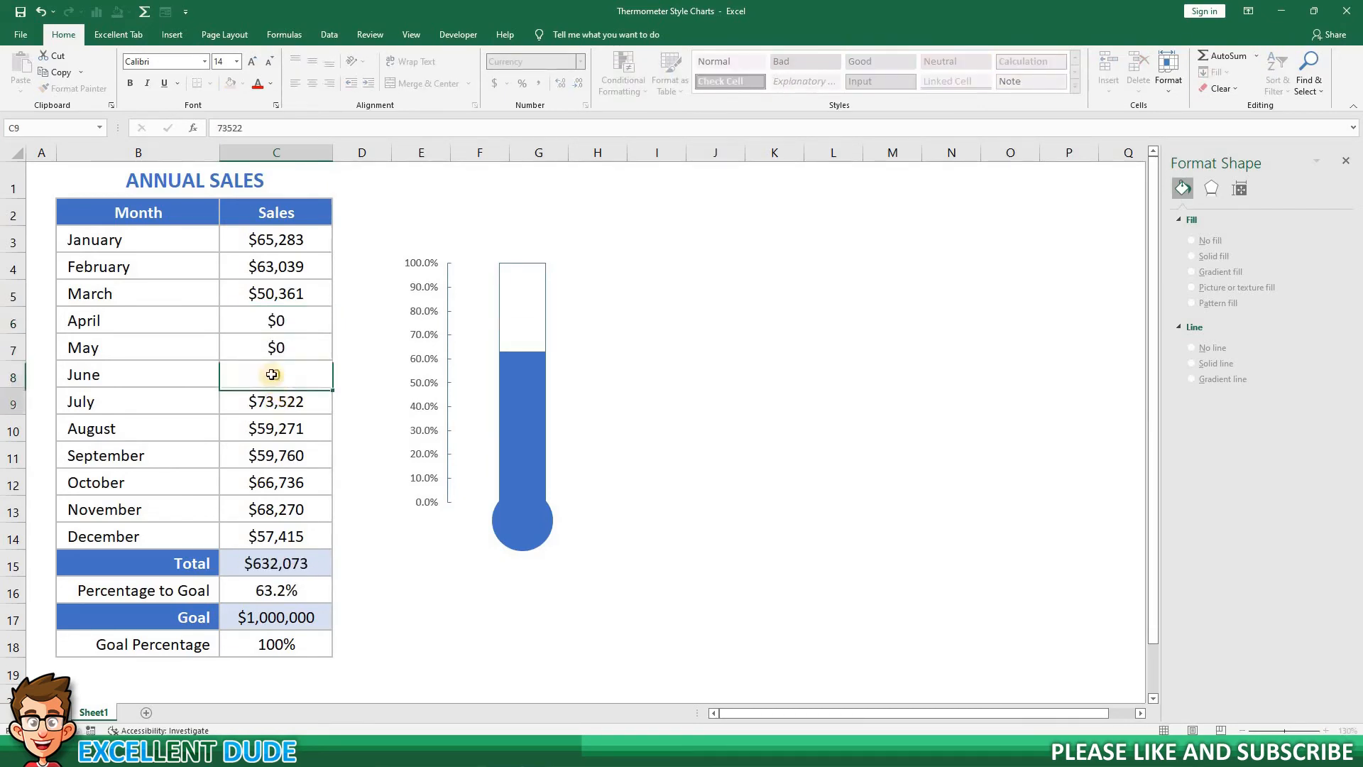
pyautogui.press('Return')
pyautogui.write('0')
pyautogui.click(250, 363)
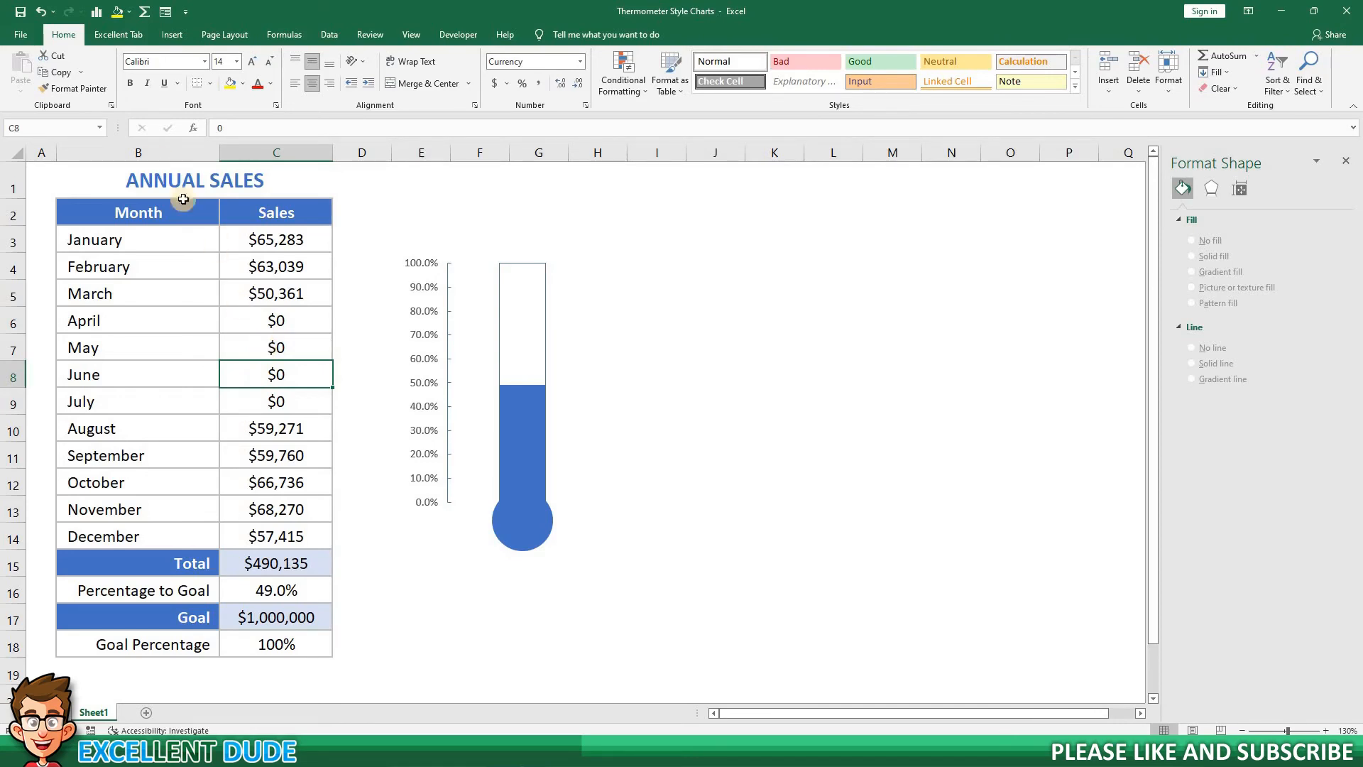
pyautogui.click(264, 348)
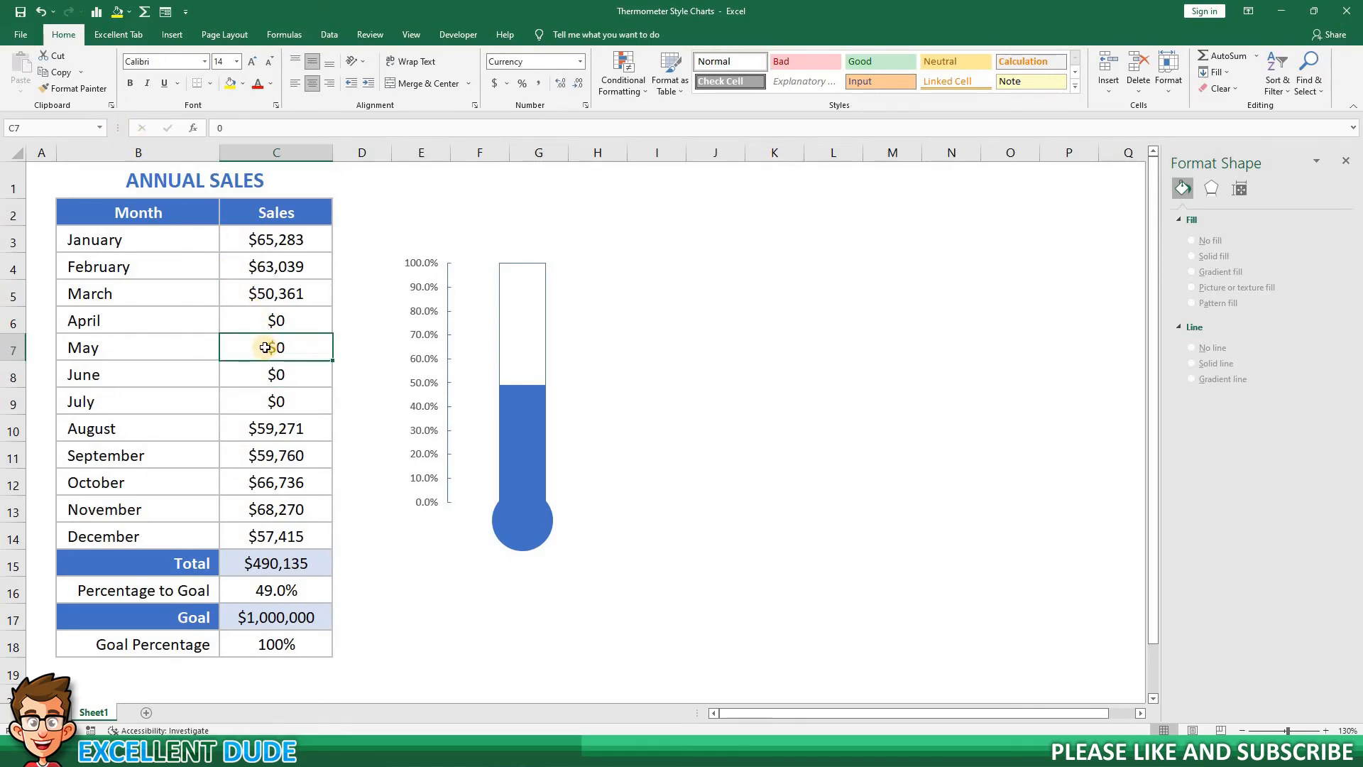